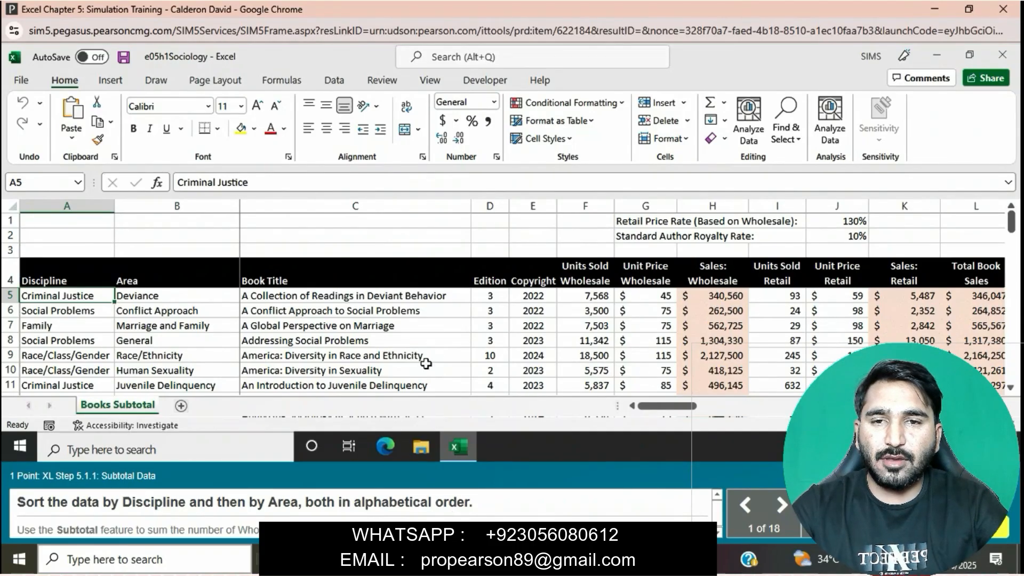
# - Sort the book data by Discipline and then by Area, both on cell values from A to Z
pyautogui.click(61, 277)
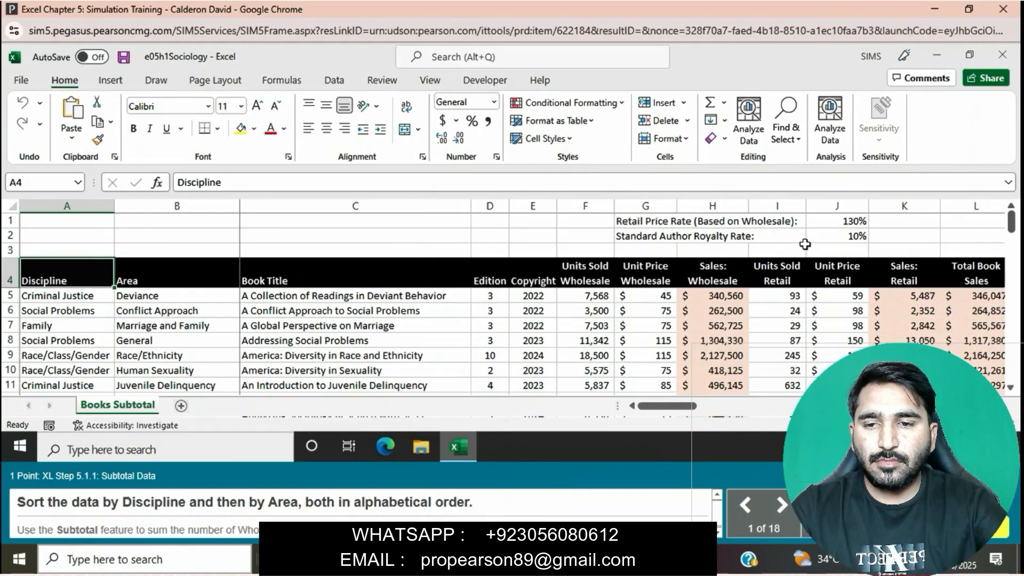
pyautogui.click(799, 138)
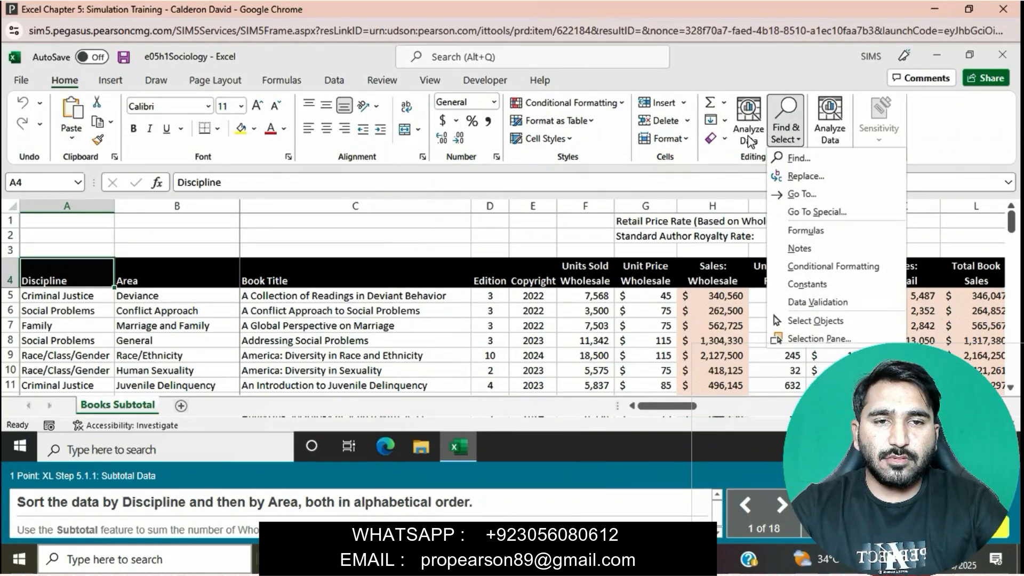
pyautogui.click(335, 81)
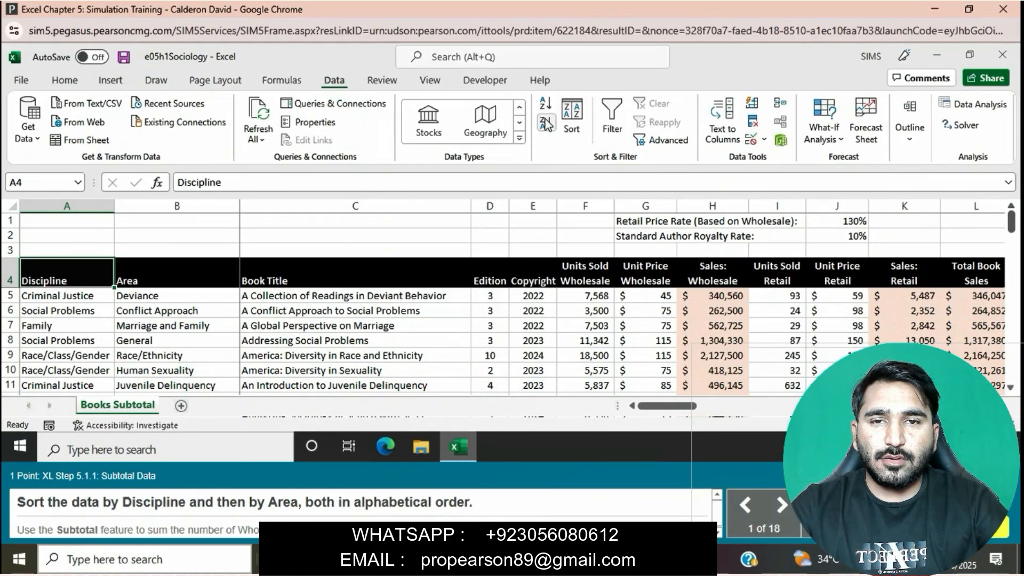
pyautogui.click(572, 114)
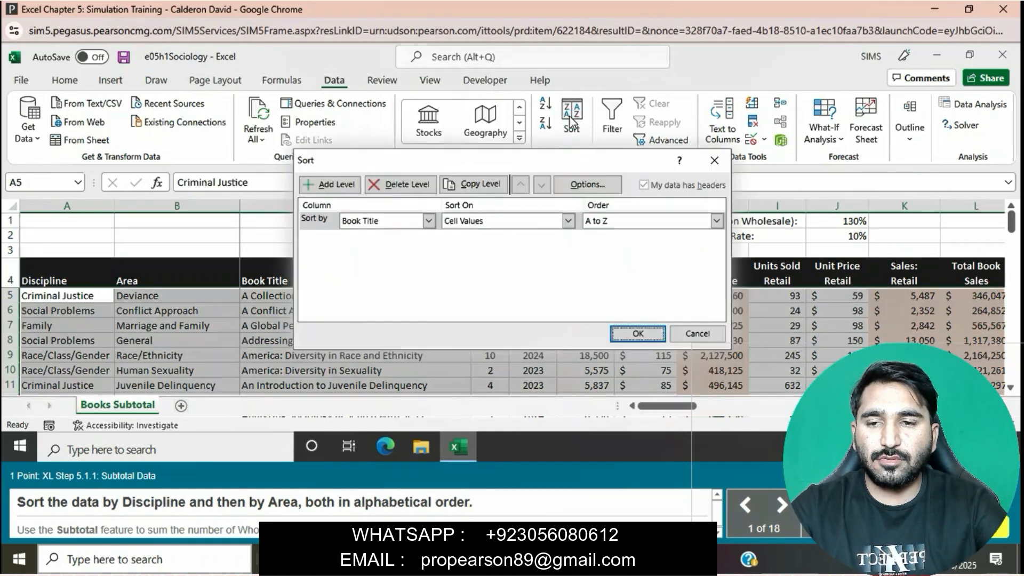
pyautogui.click(428, 221)
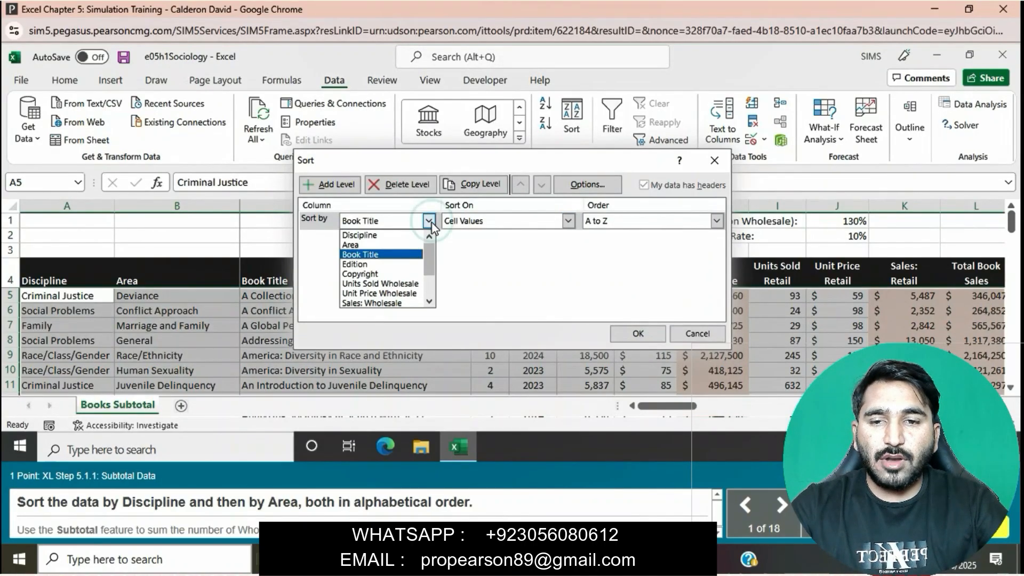
pyautogui.click(405, 236)
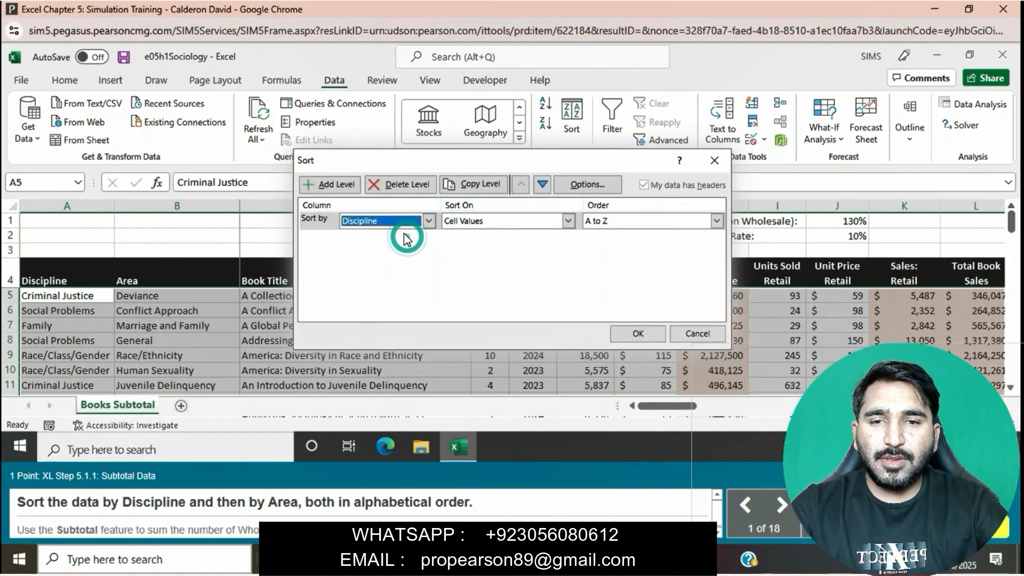
pyautogui.click(348, 187)
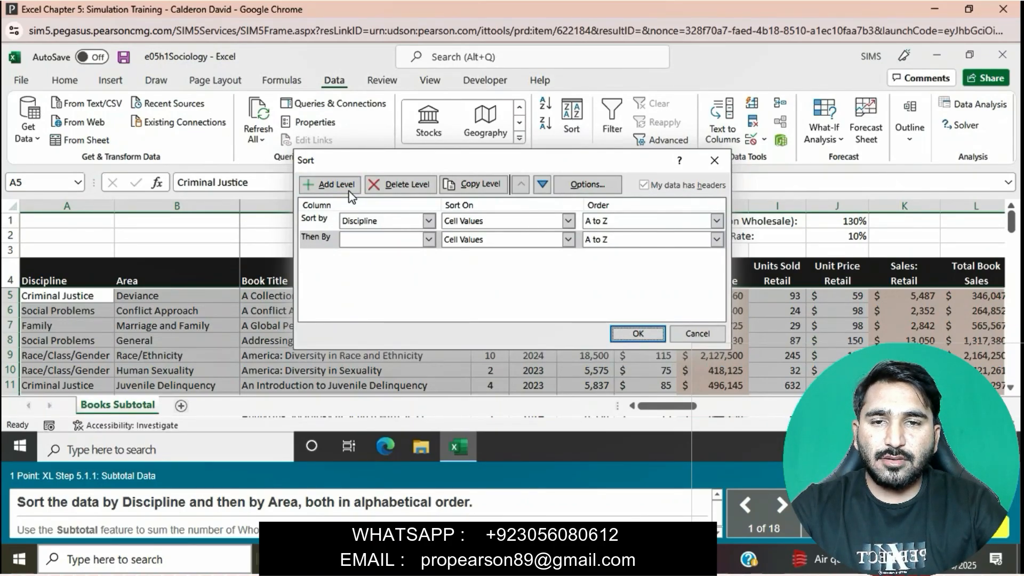
pyautogui.click(429, 240)
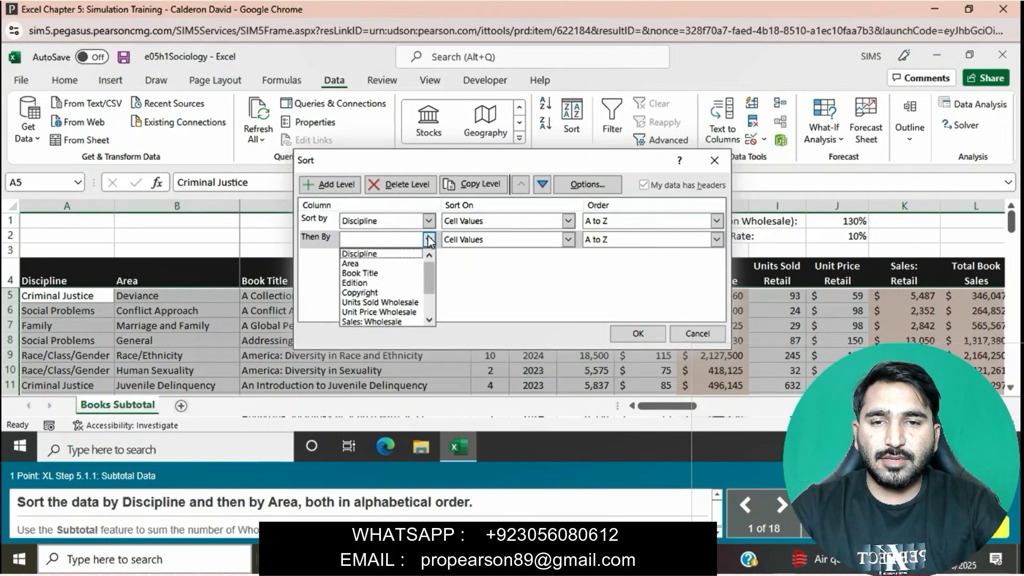
pyautogui.click(393, 267)
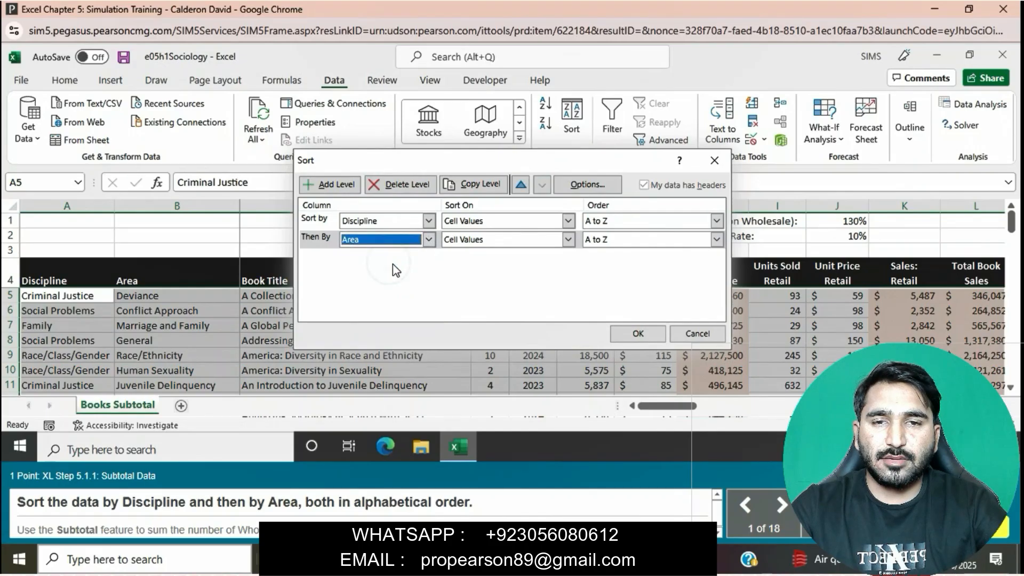
pyautogui.click(645, 335)
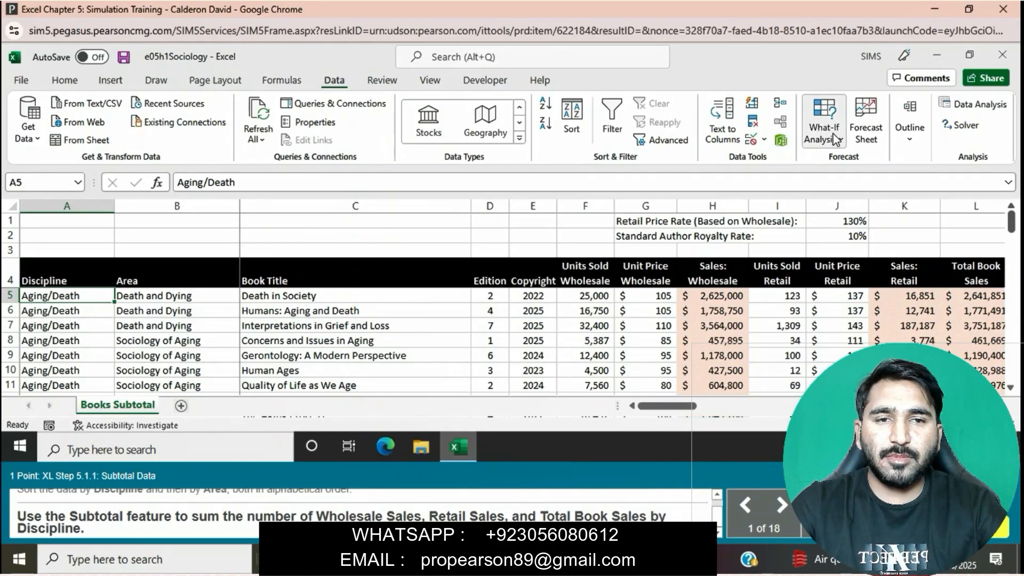
# - Add Sum subtotals at each change in Discipline for Sales: Wholesale, Sales: Retail and Total Book Sales
pyautogui.click(909, 128)
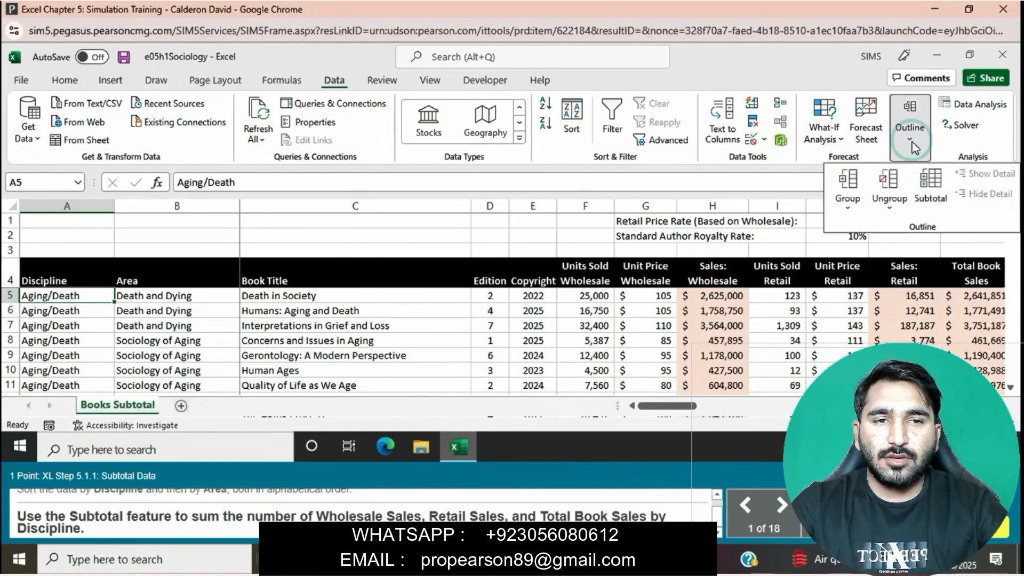
pyautogui.click(928, 191)
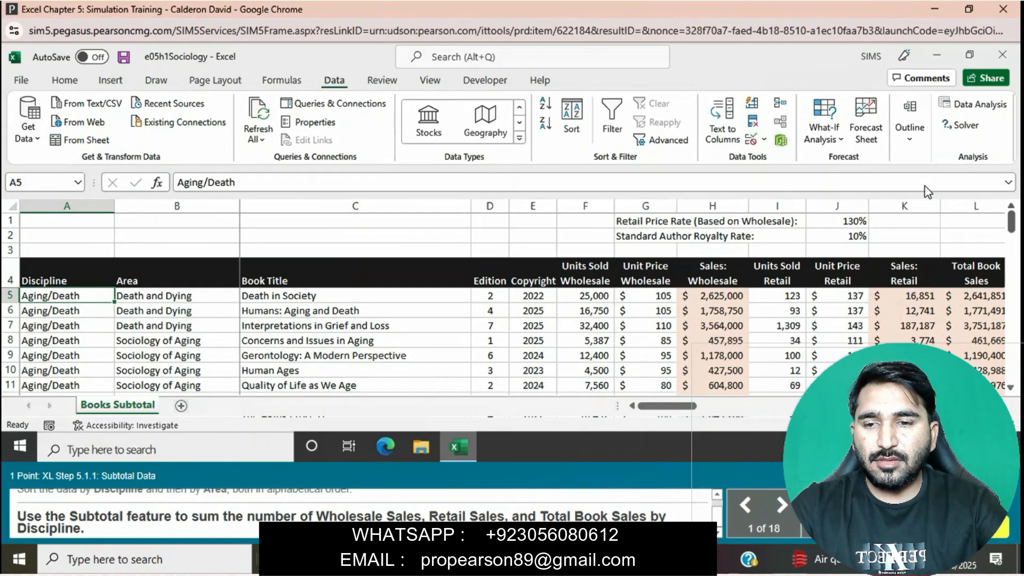
pyautogui.click(925, 186)
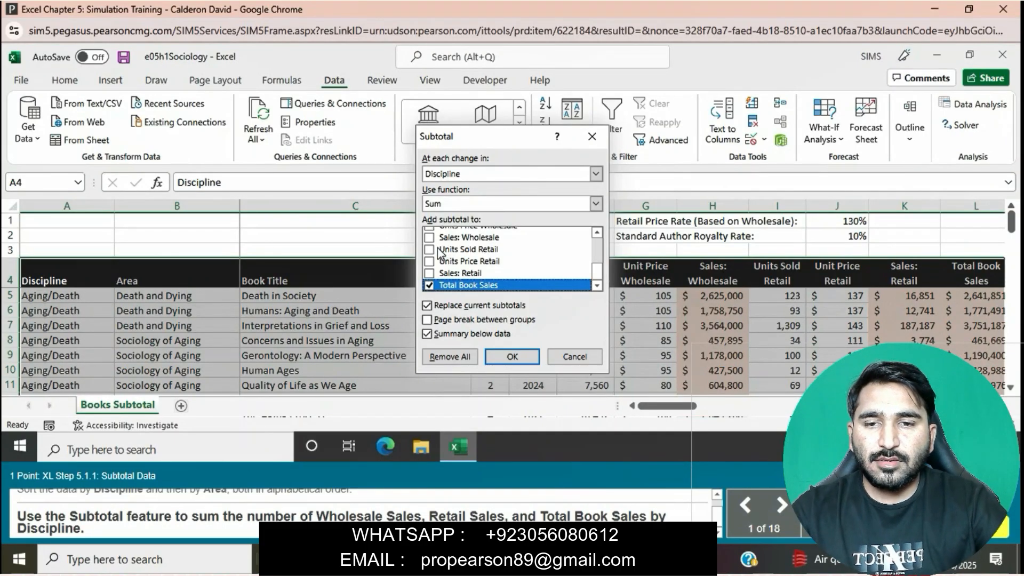
pyautogui.click(429, 237)
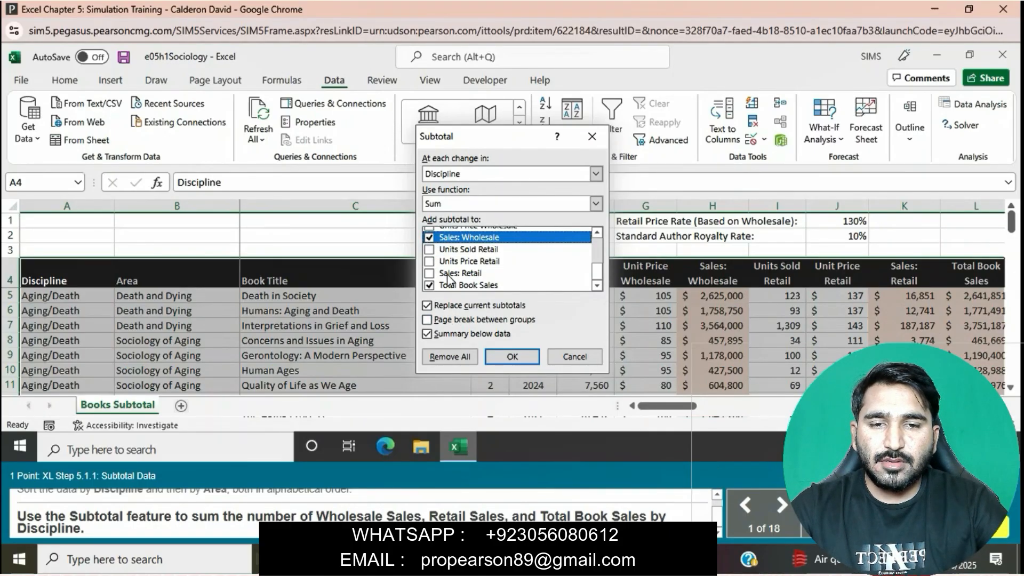
pyautogui.click(430, 273)
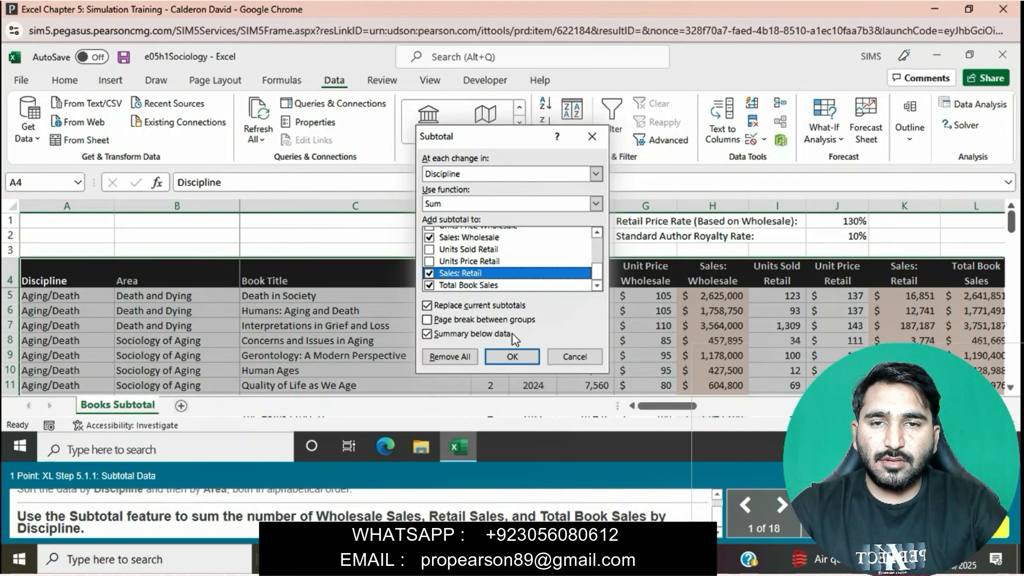
pyautogui.click(500, 359)
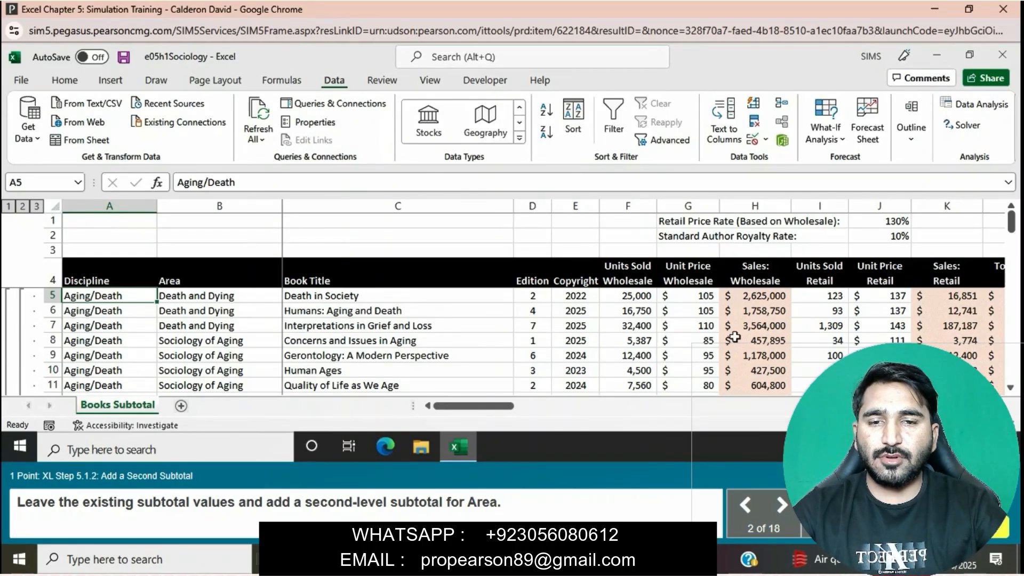
# - Add a second-level Sum subtotal of Total Book Sales at each change in Area, without replacing the current subtotals
pyautogui.click(915, 143)
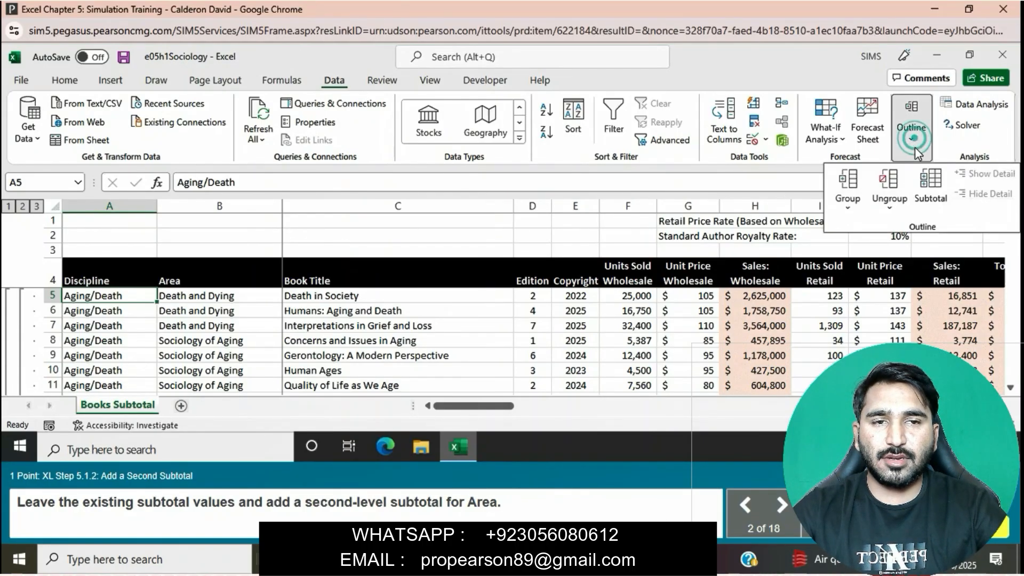
pyautogui.click(924, 184)
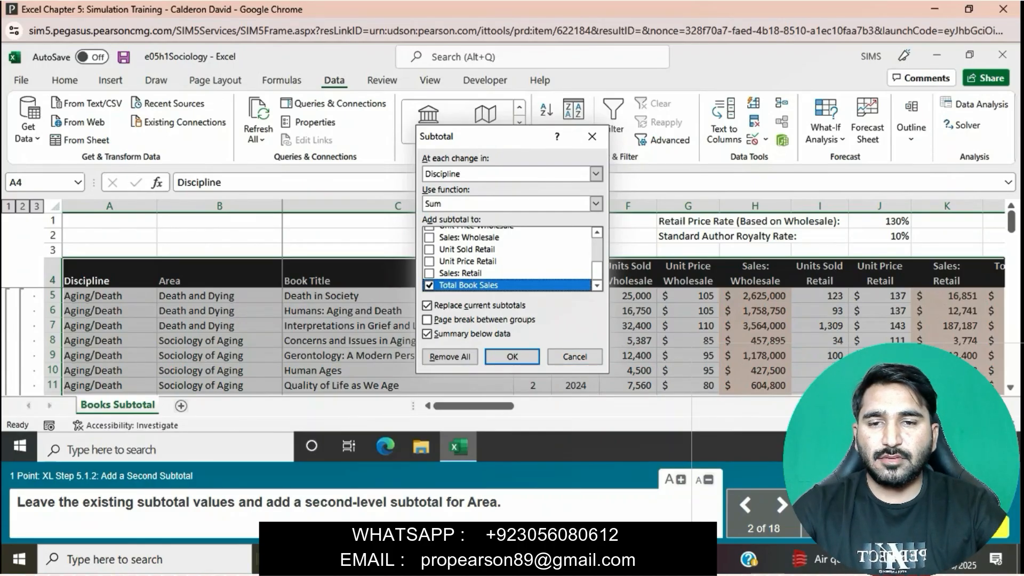
pyautogui.click(428, 306)
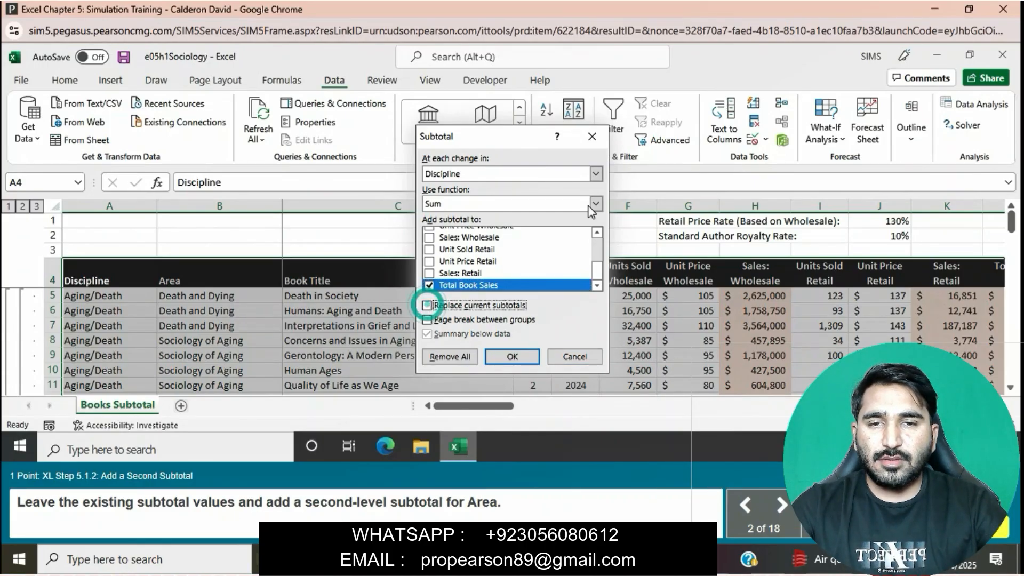
pyautogui.click(596, 173)
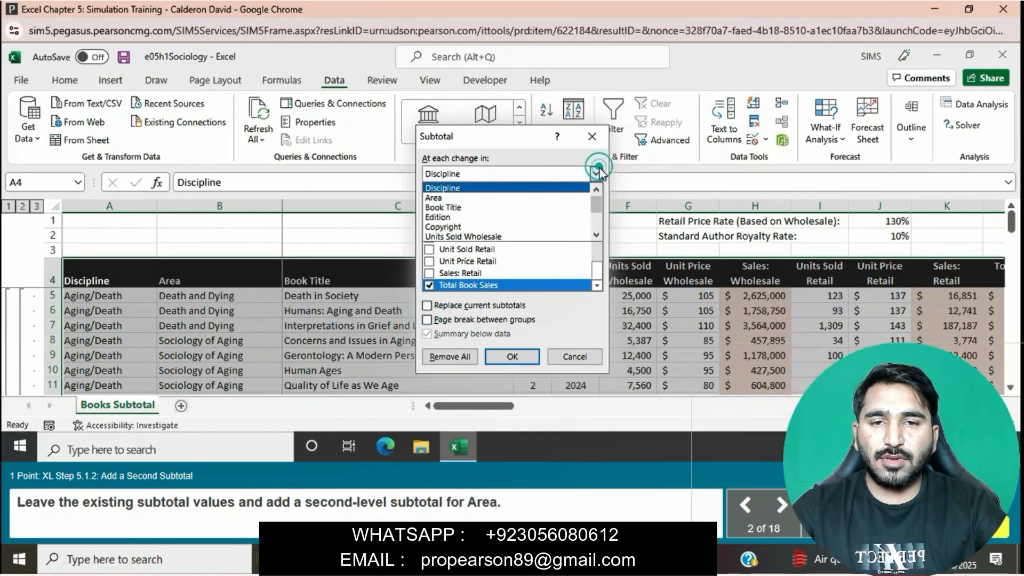
pyautogui.click(558, 198)
pyautogui.click(513, 358)
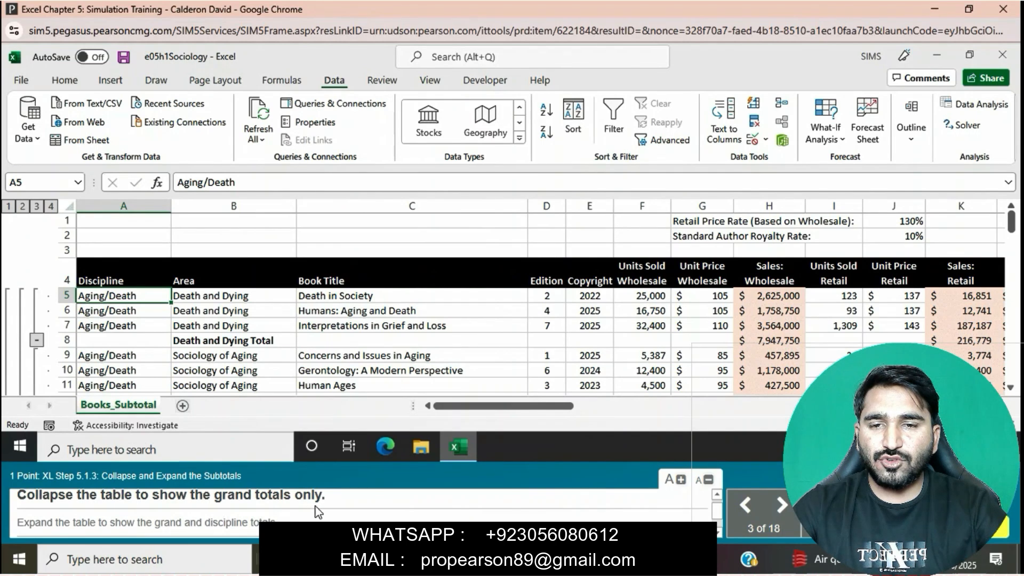
# - Collapse the subtotal outline level by level to show only the grand total row
pyautogui.click(35, 209)
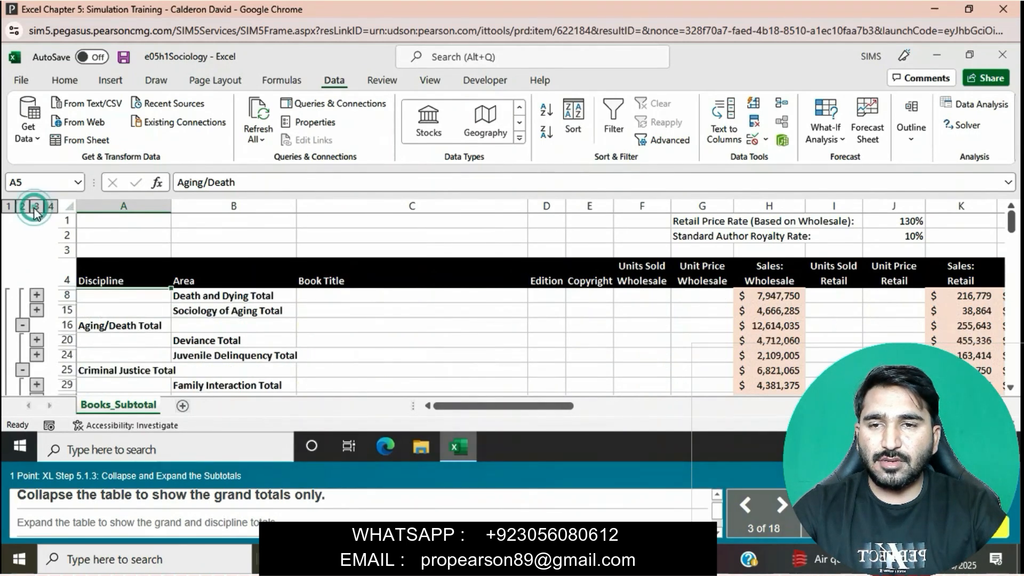
pyautogui.click(22, 207)
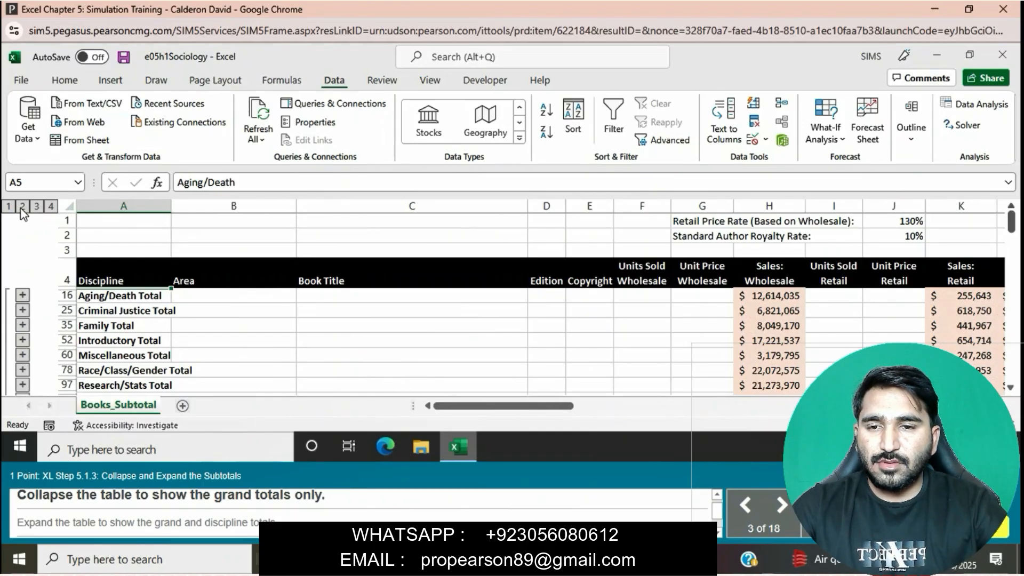
pyautogui.click(9, 208)
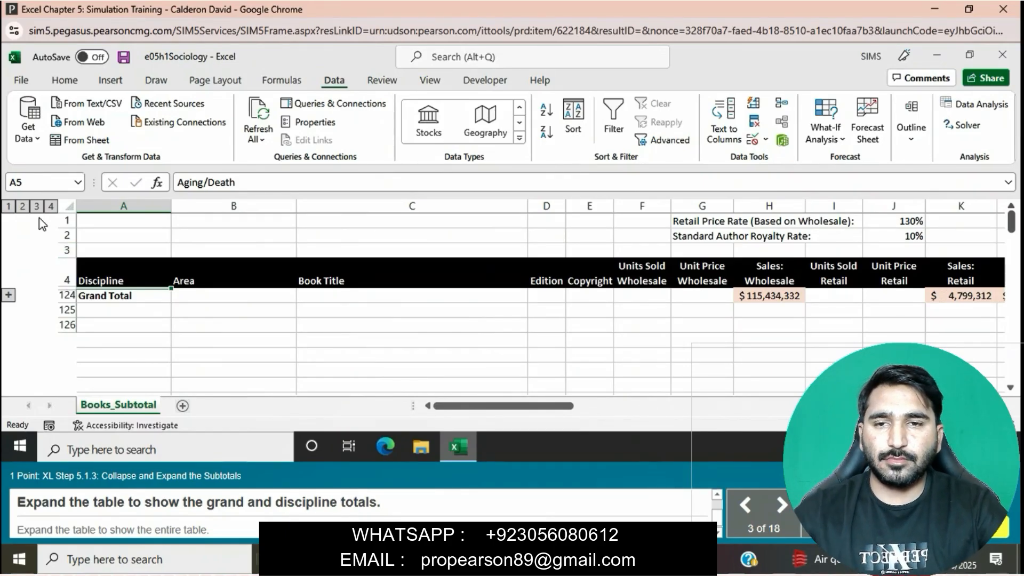
# - Expand the outline to the discipline totals, then the area totals and finally the entire table
pyautogui.click(23, 207)
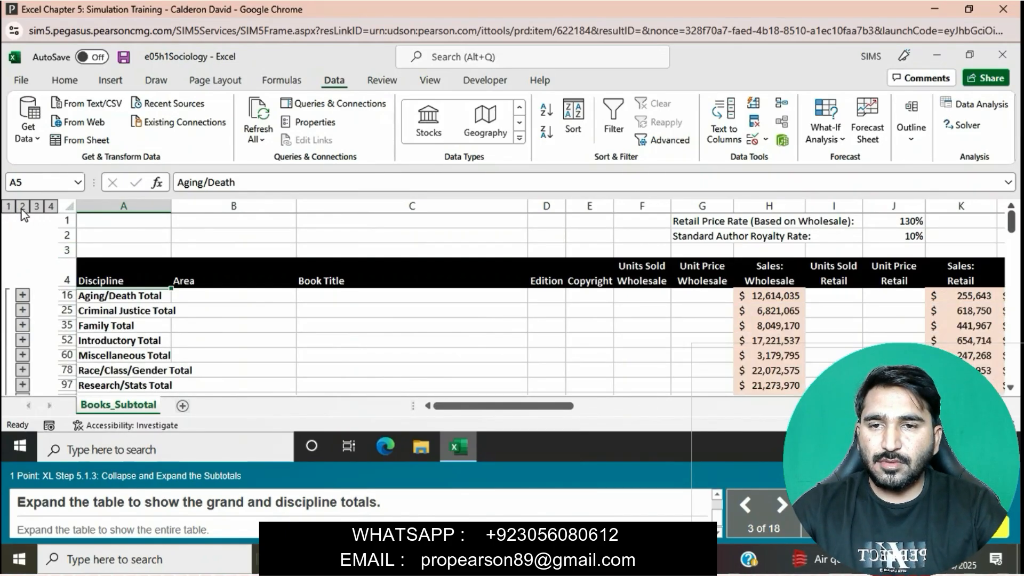
pyautogui.click(36, 206)
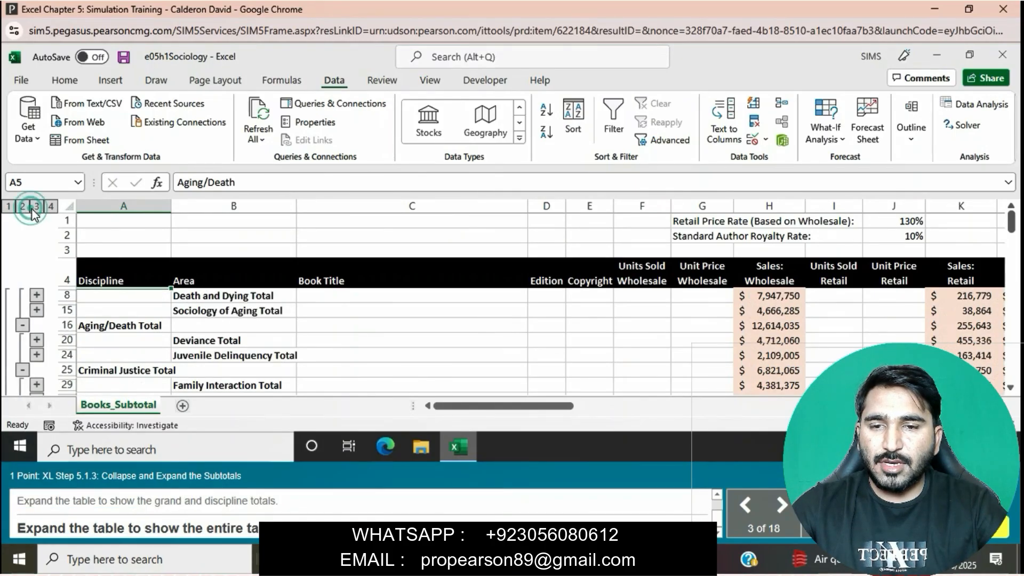
pyautogui.click(51, 206)
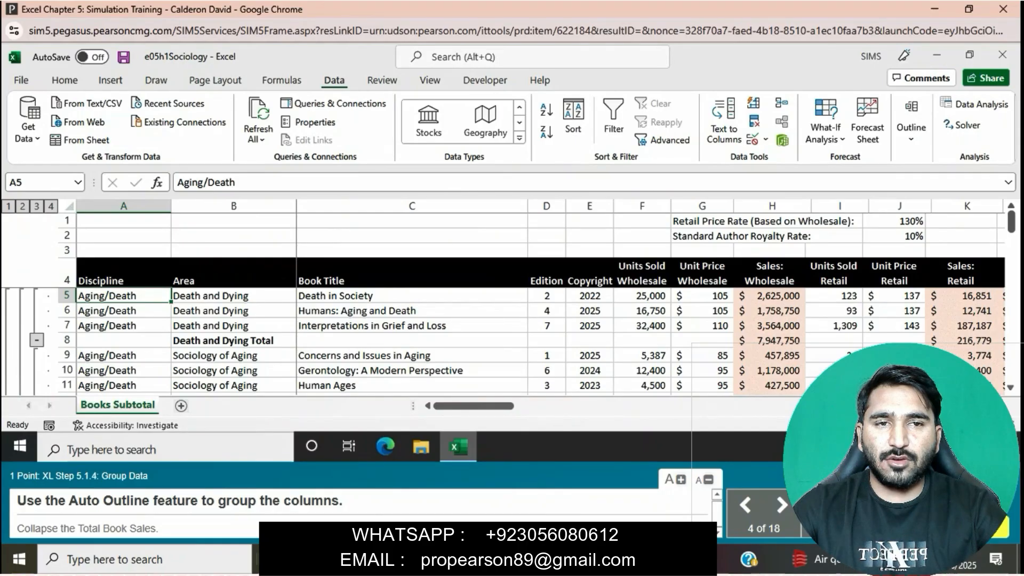
# - Group the columns with Auto Outline, modifying the existing outline, and collapse the Total Book Sales column group
pyautogui.click(916, 136)
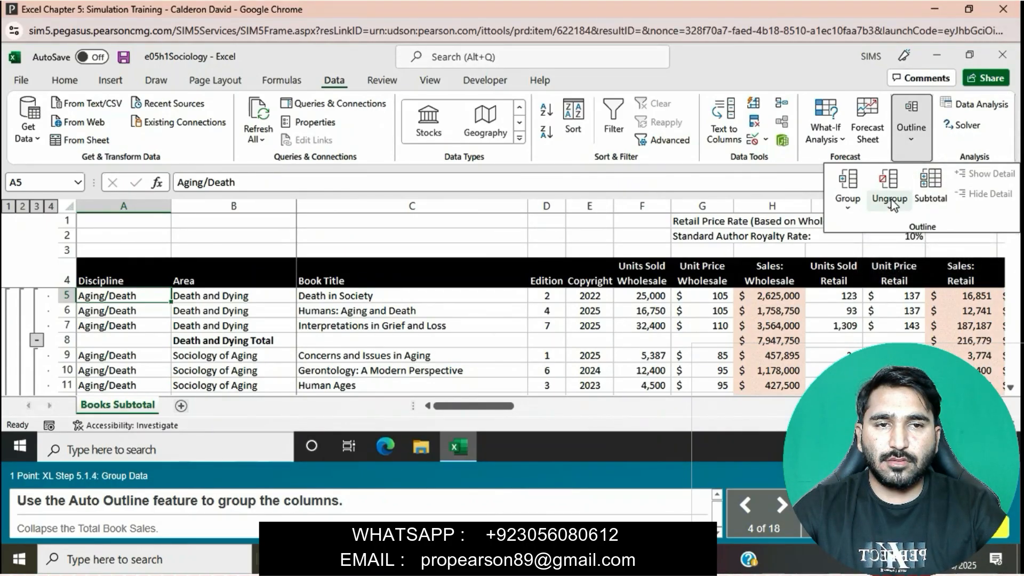
pyautogui.click(858, 204)
pyautogui.click(878, 241)
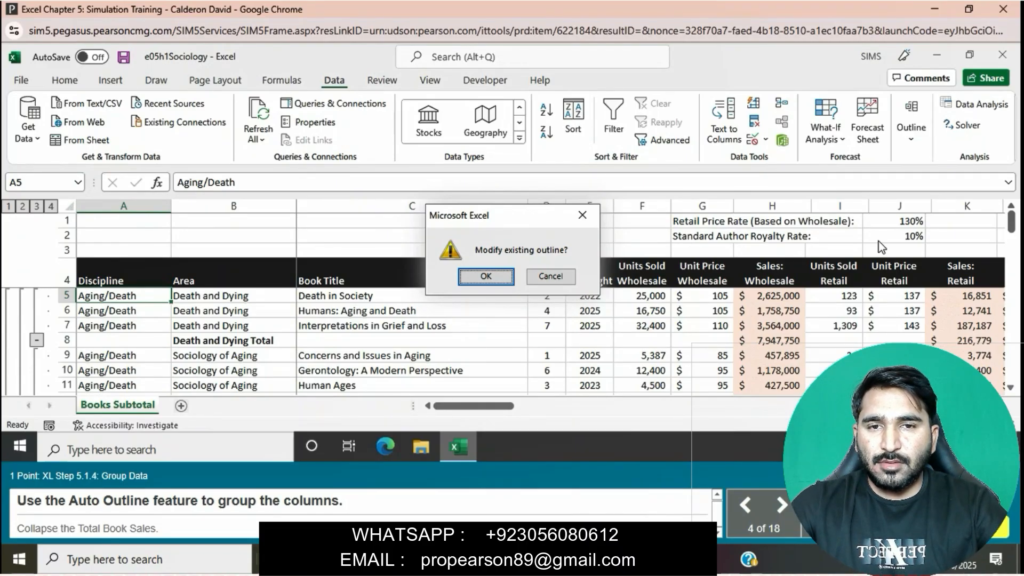
pyautogui.click(478, 277)
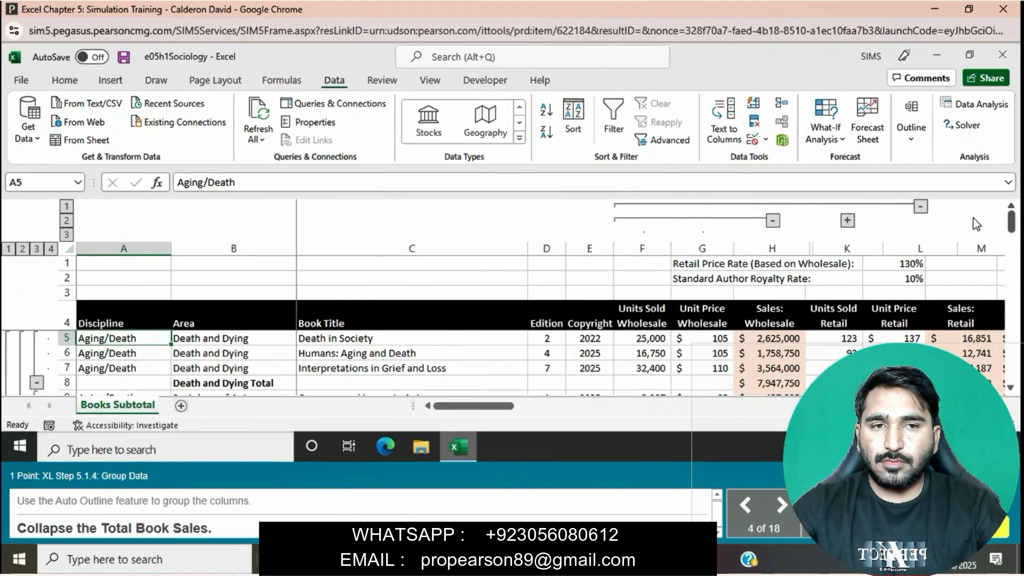
pyautogui.click(967, 220)
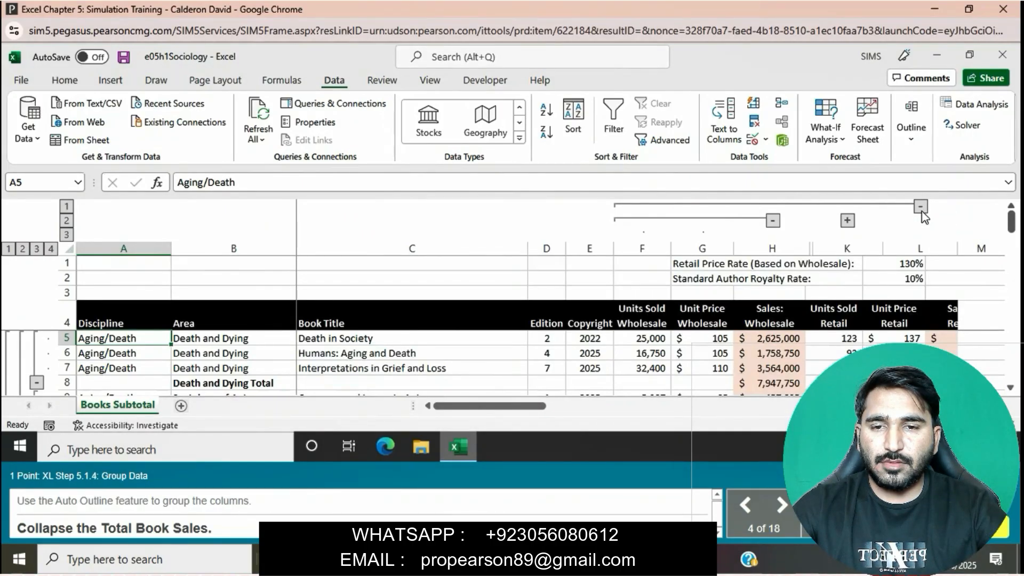
pyautogui.click(921, 209)
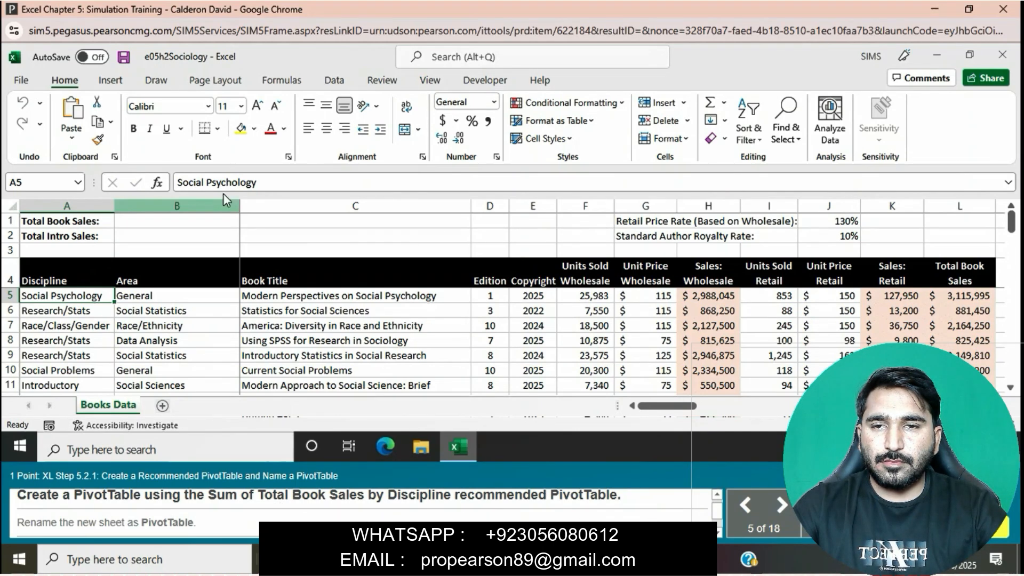
# - Create the recommended PivotTable Sum of Total Book Sales by Discipline from the book data
pyautogui.click(110, 80)
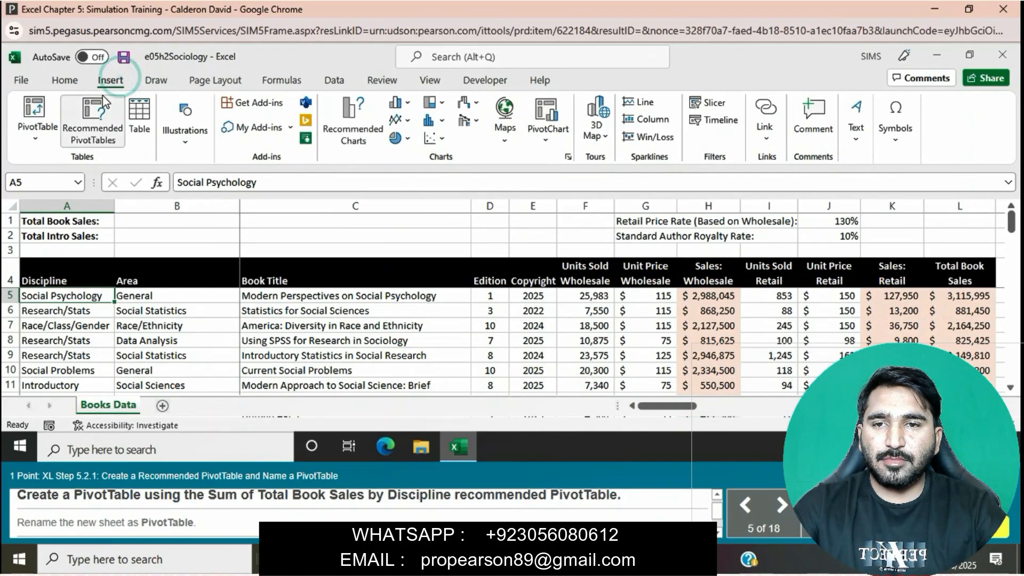
pyautogui.click(102, 96)
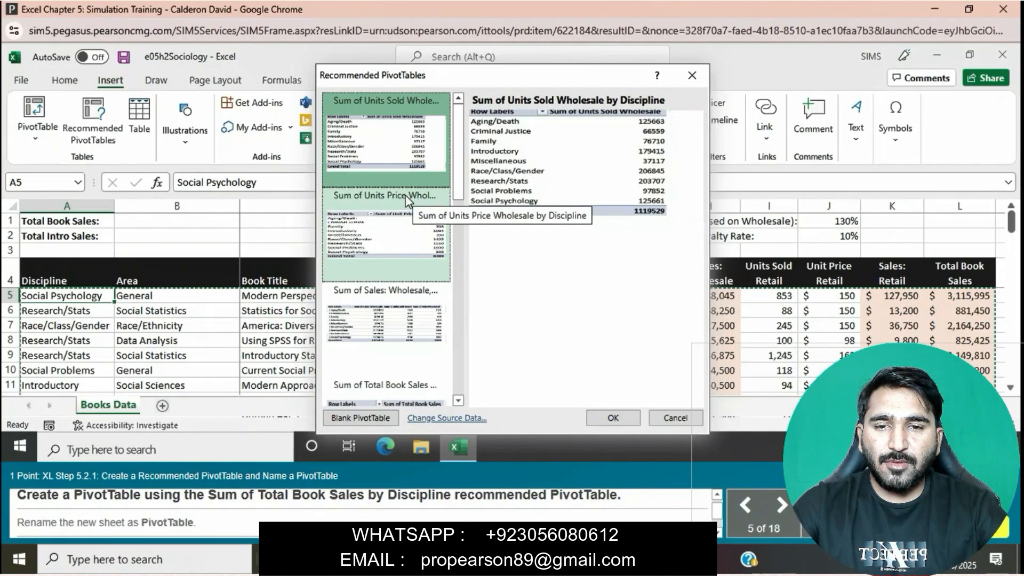
pyautogui.click(385, 387)
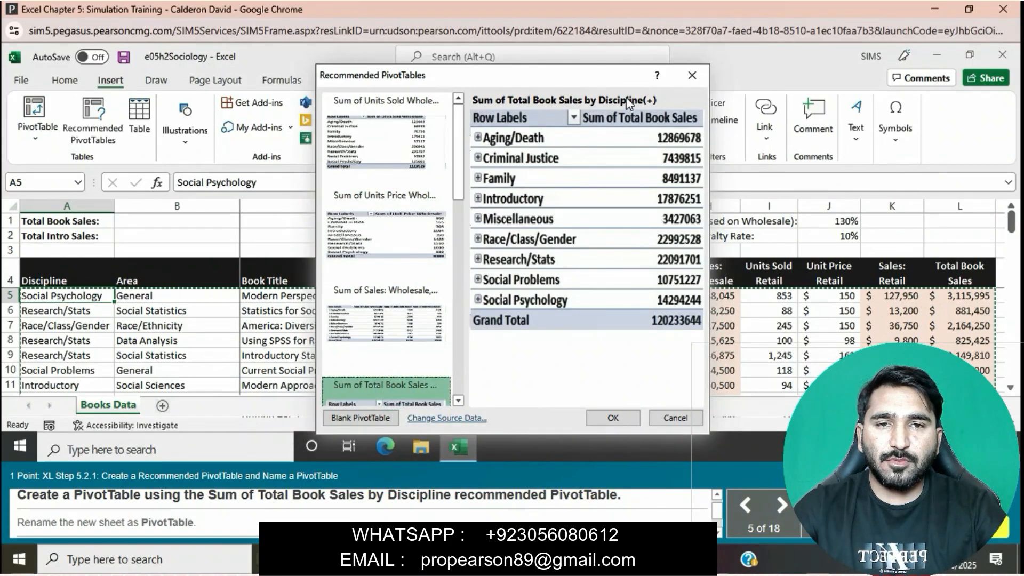
pyautogui.click(612, 418)
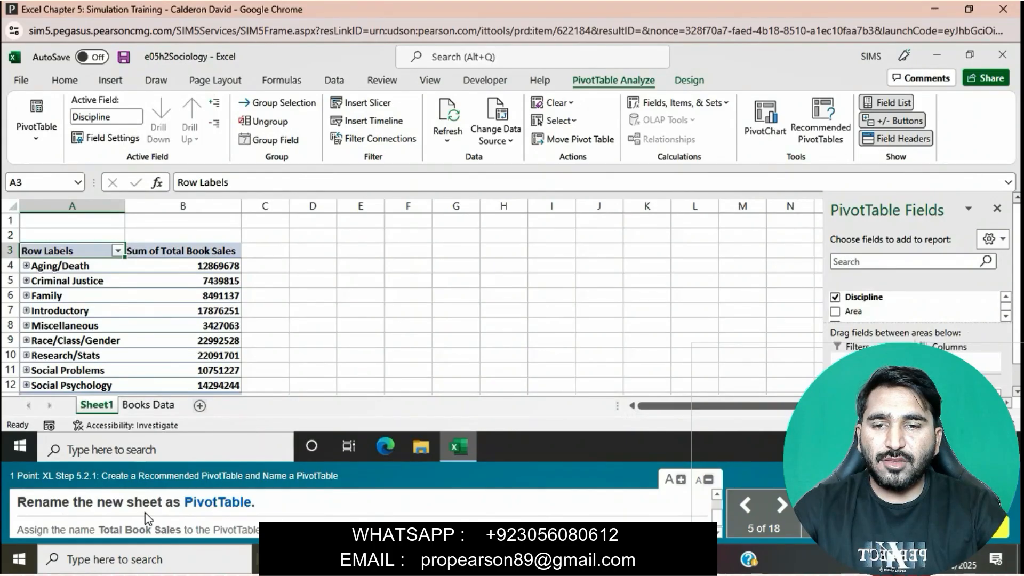
# - Rename the new PivotTable sheet as PivotTable
pyautogui.rightClick(101, 405)
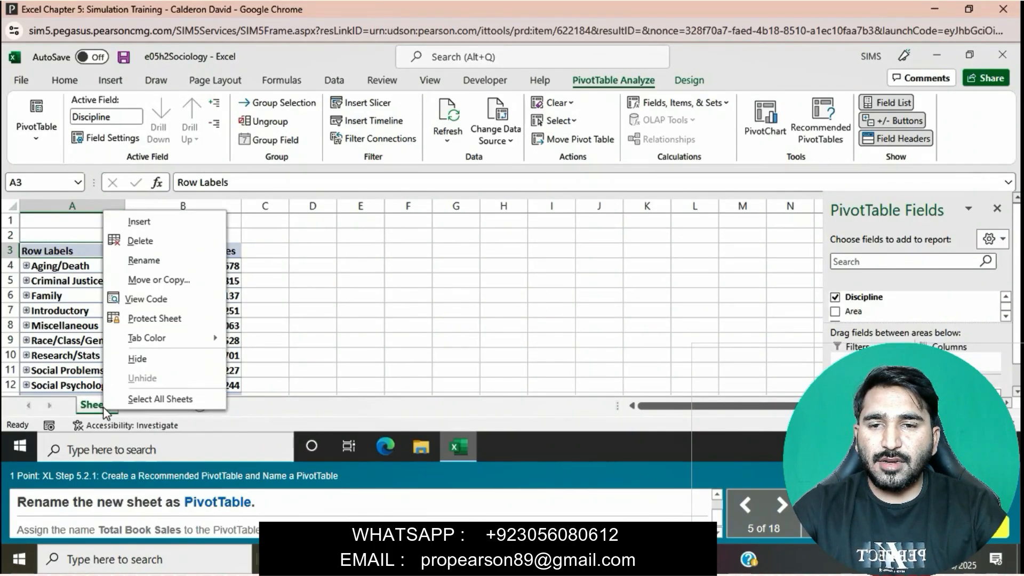
pyautogui.click(149, 263)
pyautogui.press('BackSpace')
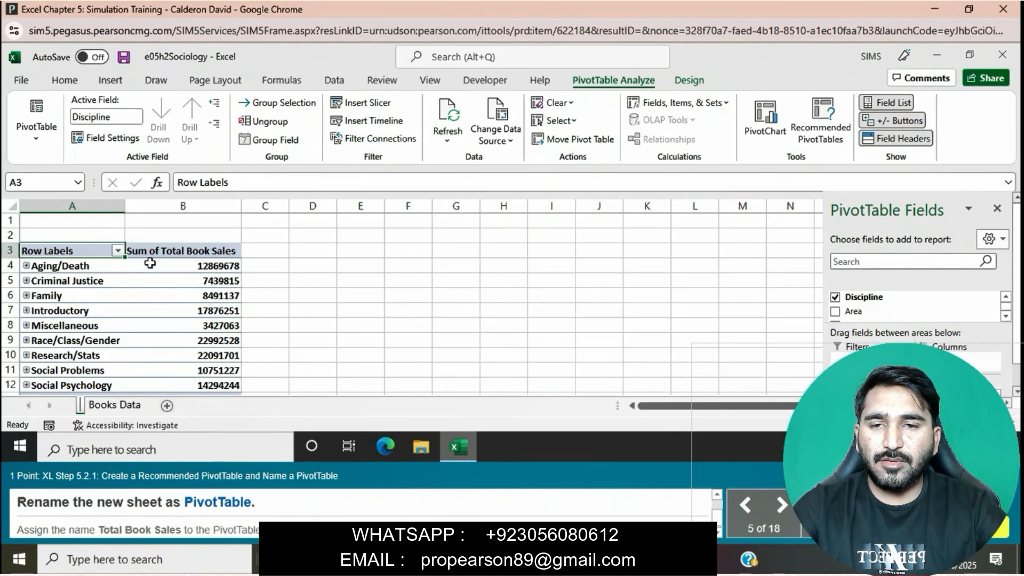
pyautogui.write('Piv')
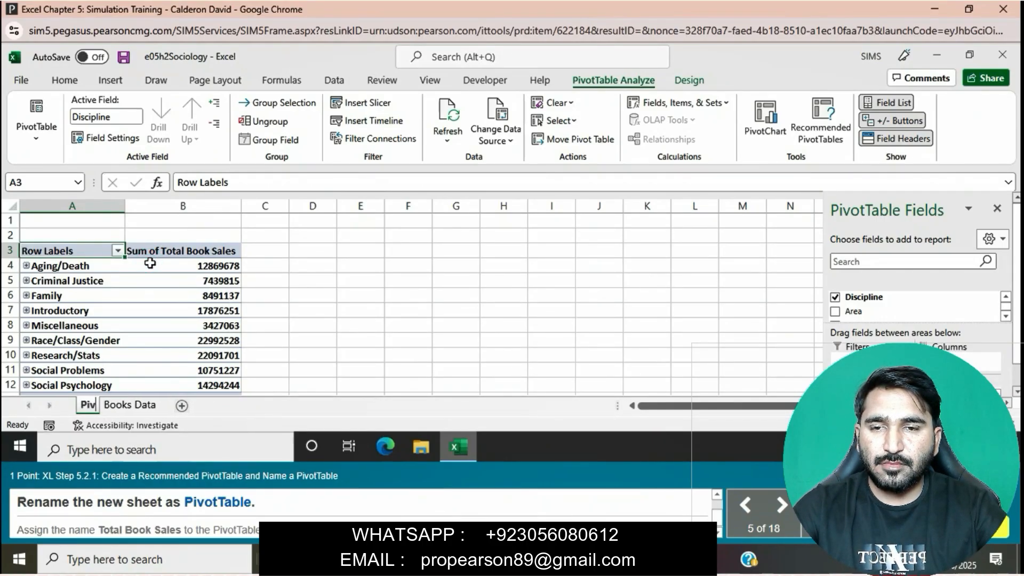
pyautogui.write('otTa')
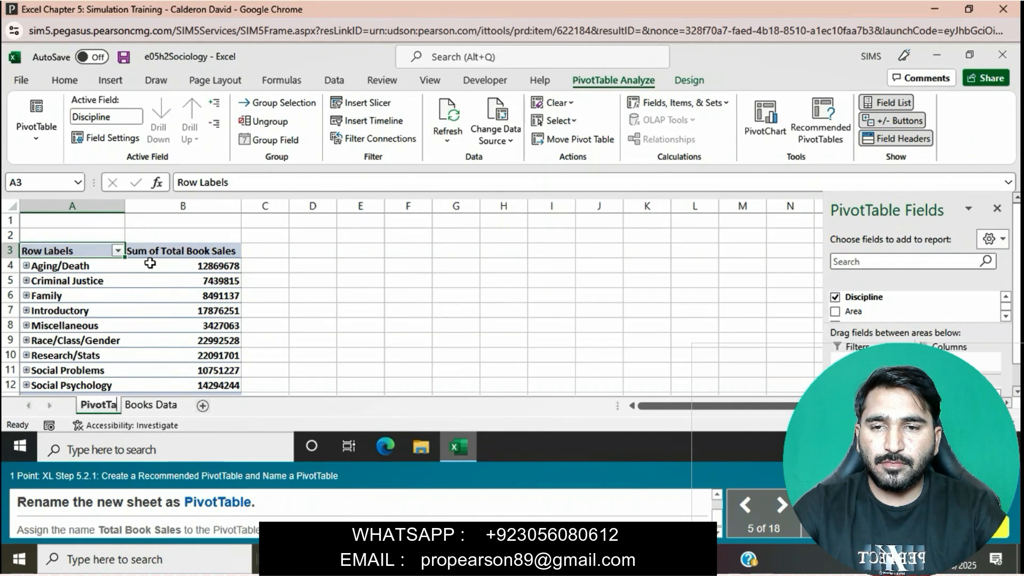
pyautogui.write('ble')
pyautogui.click(368, 338)
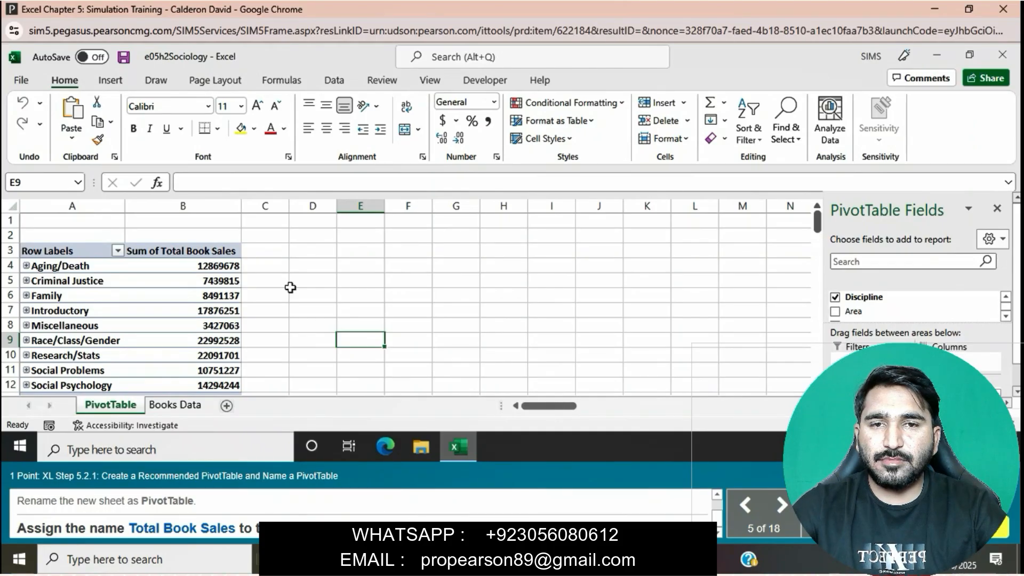
# - Select a value inside the PivotTable and open the PivotTable's name for editing
pyautogui.click(199, 310)
pyautogui.click(638, 77)
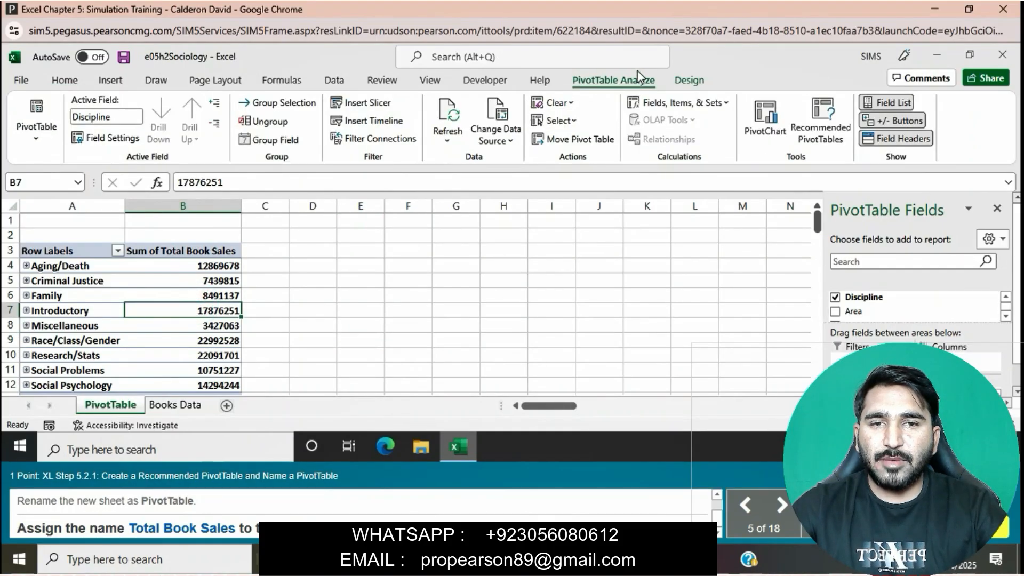
pyautogui.click(30, 143)
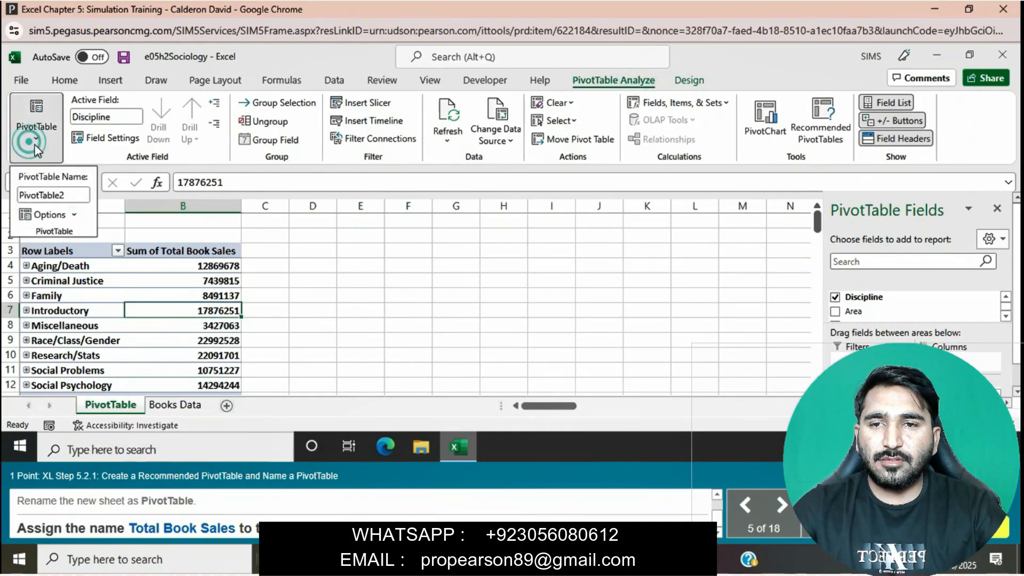
pyautogui.click(69, 197)
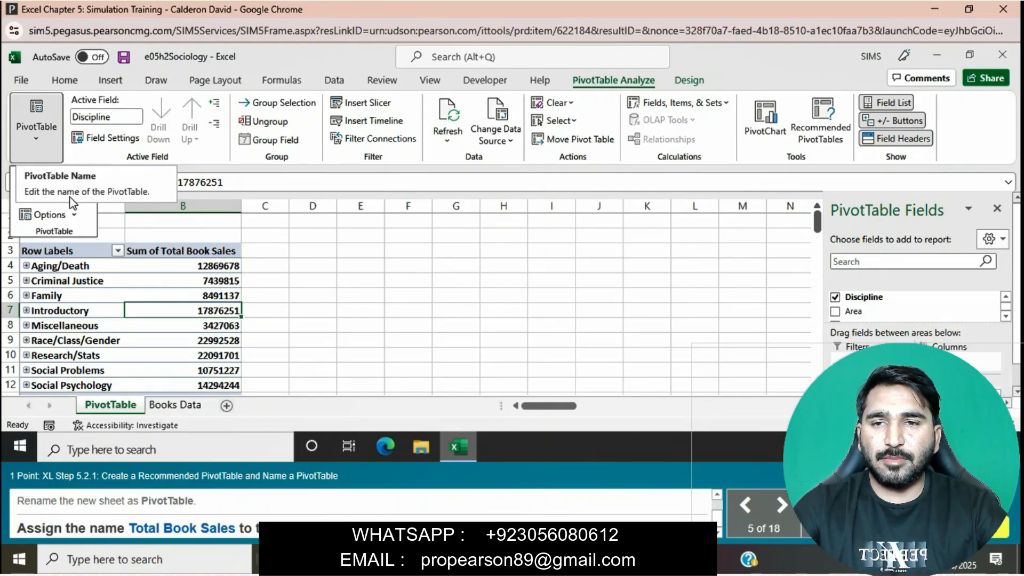
pyautogui.press('Escape')
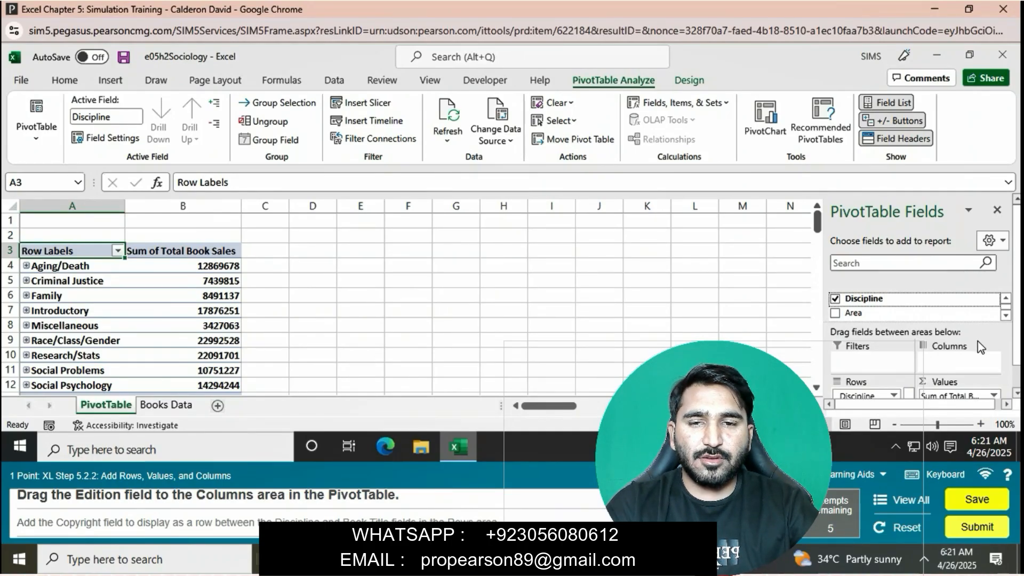
# - Add the Edition field to the Columns area of the PivotTable
pyautogui.scroll(-1, 997, 318)
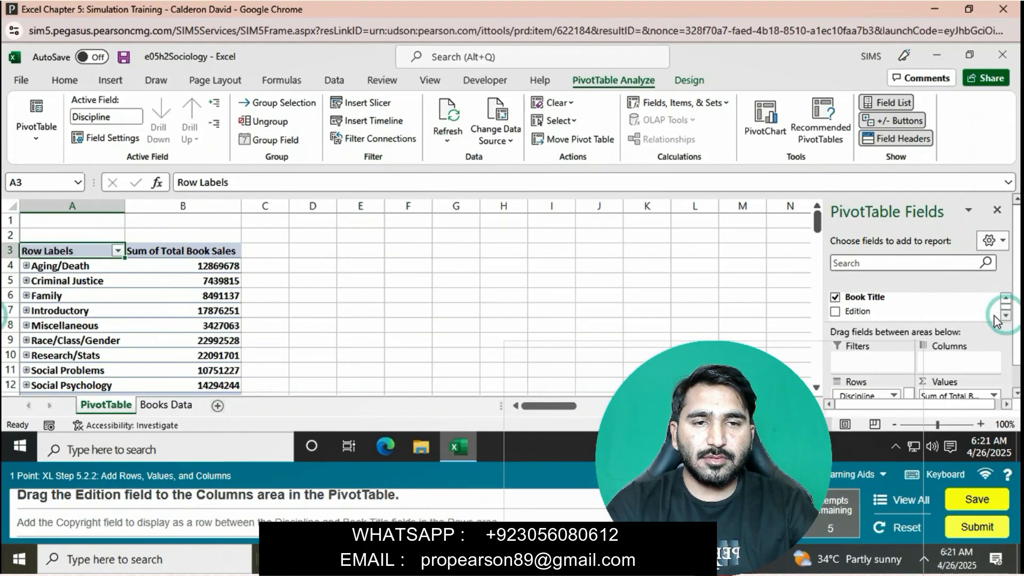
pyautogui.moveTo(858, 314); pyautogui.dragTo(939, 370)
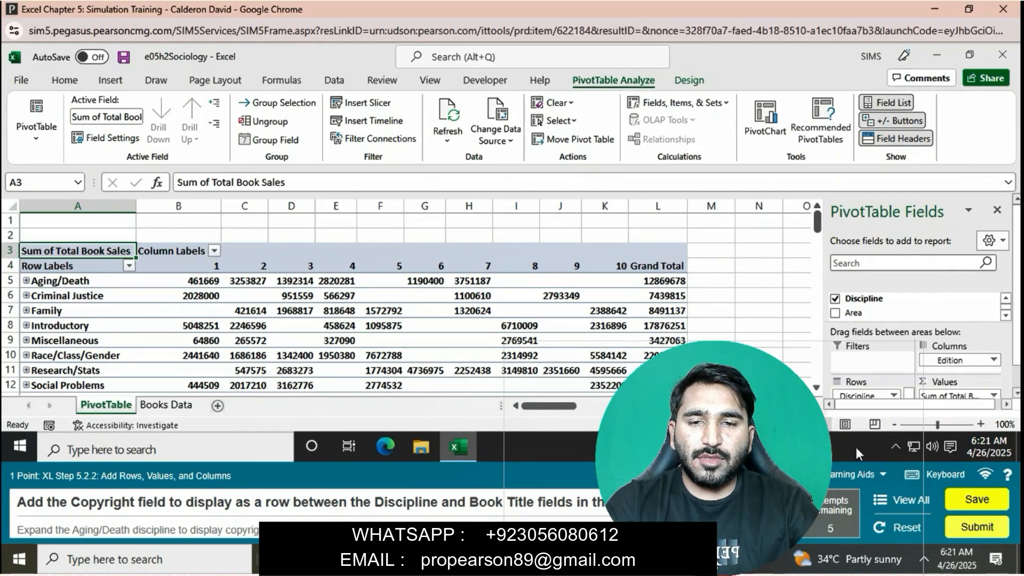
# - Add the Copyright field to the Rows area between Discipline and Book Title, and expand the Aging/Death discipline
pyautogui.click(1006, 316)
pyautogui.click(1007, 317)
pyautogui.click(1017, 393)
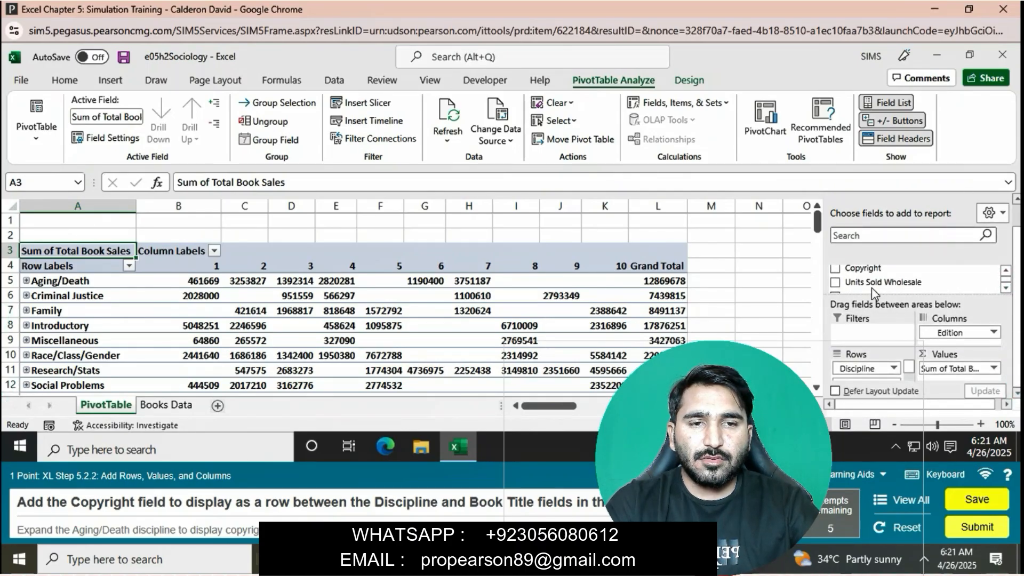
pyautogui.moveTo(864, 272); pyautogui.dragTo(875, 376)
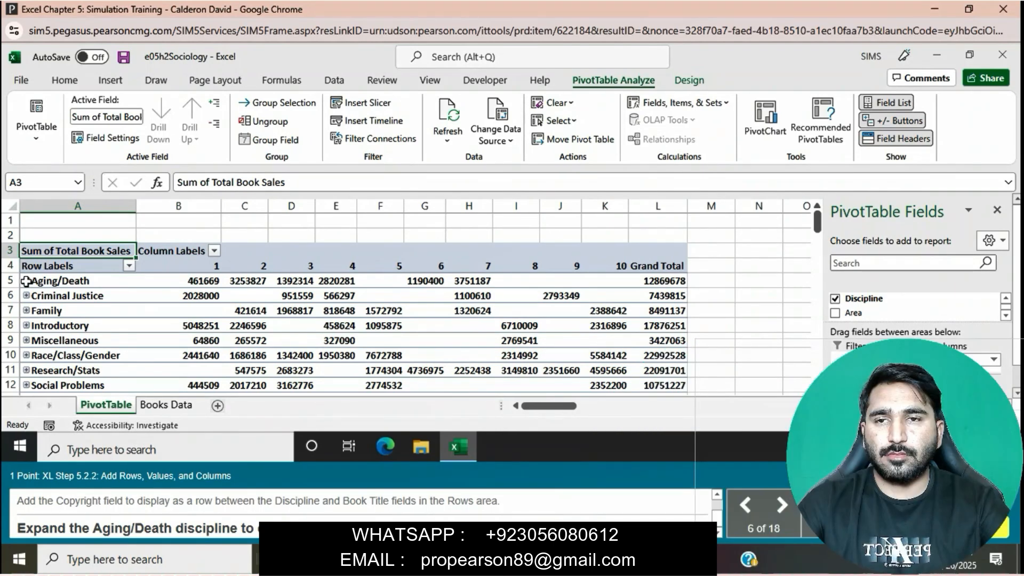
pyautogui.click(26, 281)
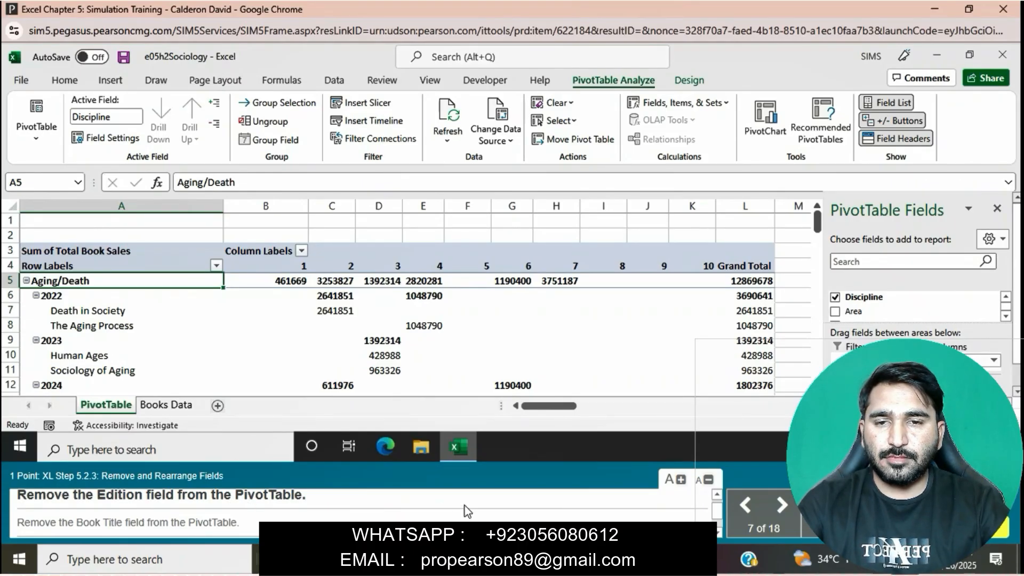
# - Remove the Edition field from the Columns area and the Book Title field from the Rows area of the PivotTable
pyautogui.click(993, 359)
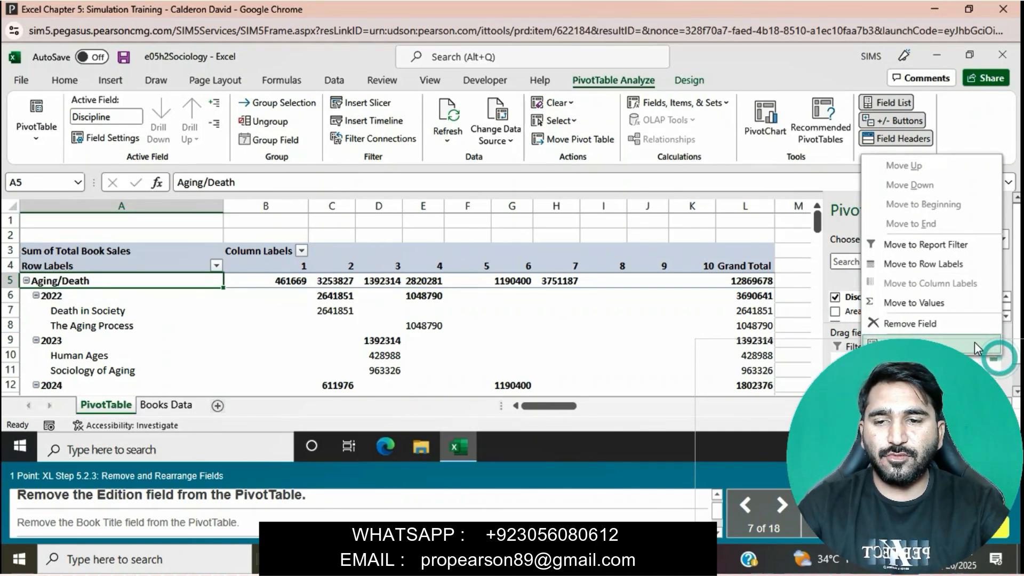
pyautogui.click(948, 322)
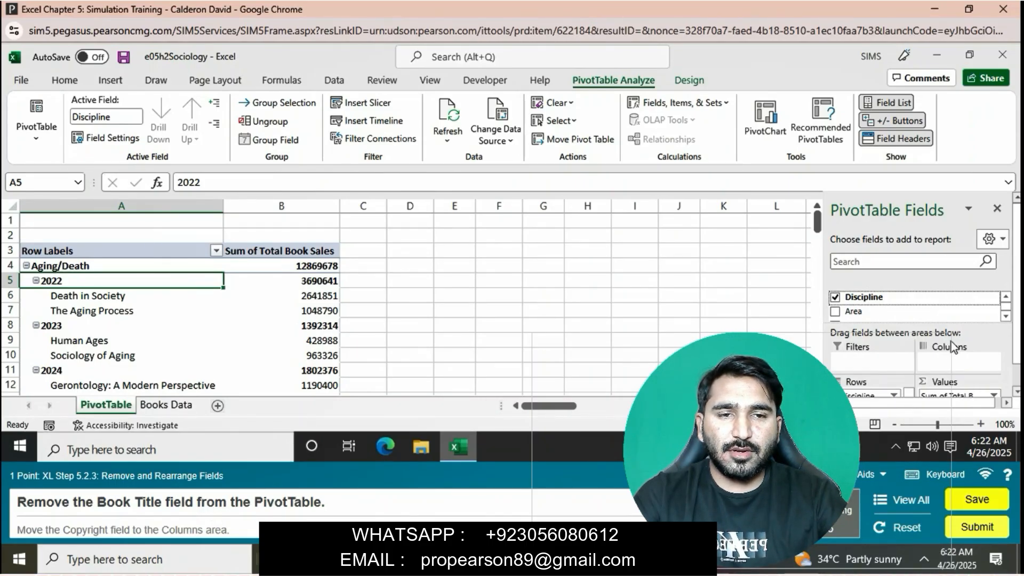
pyautogui.scroll(-1, 1012, 384)
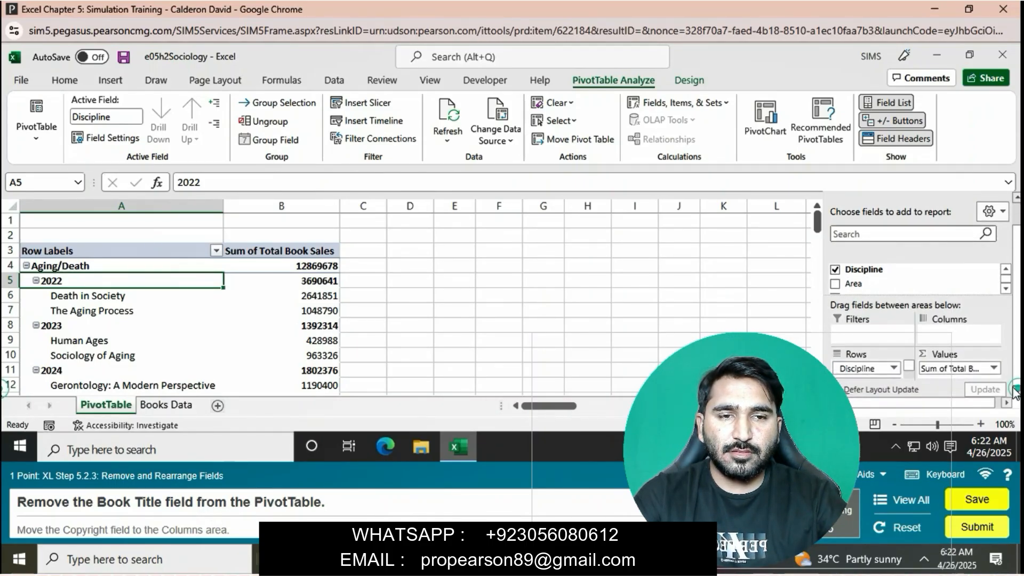
pyautogui.click(910, 374)
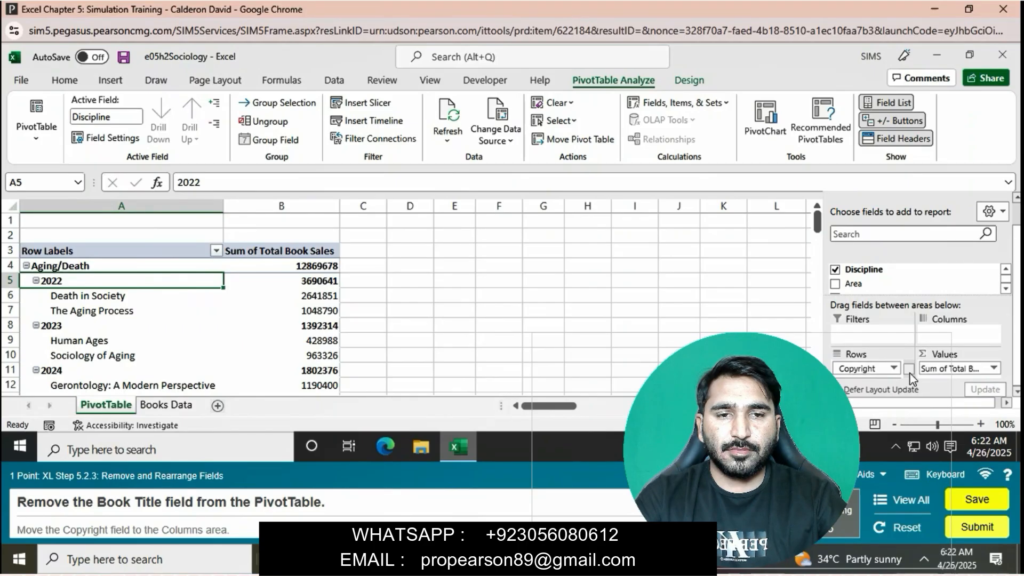
pyautogui.click(910, 376)
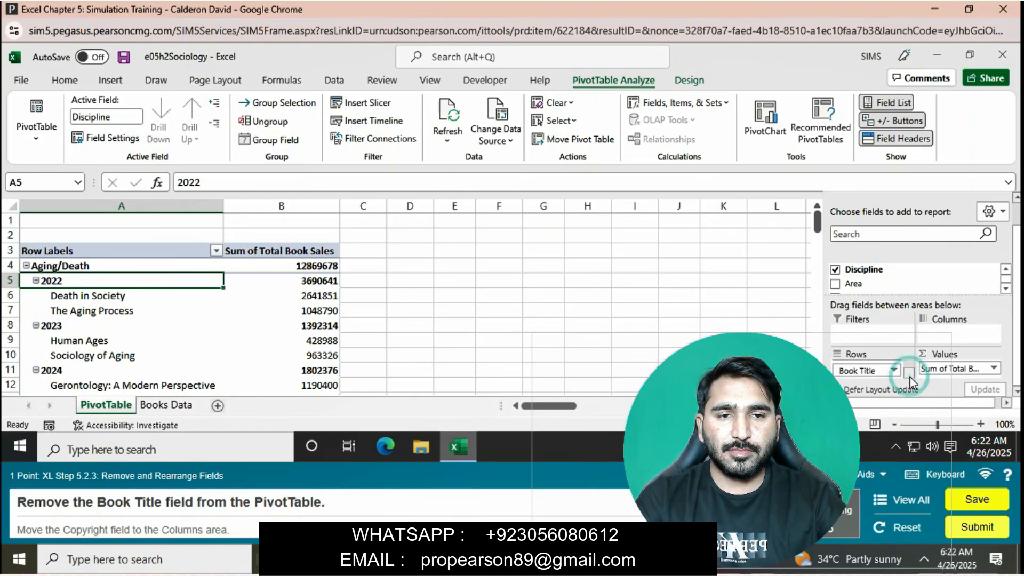
pyautogui.click(891, 371)
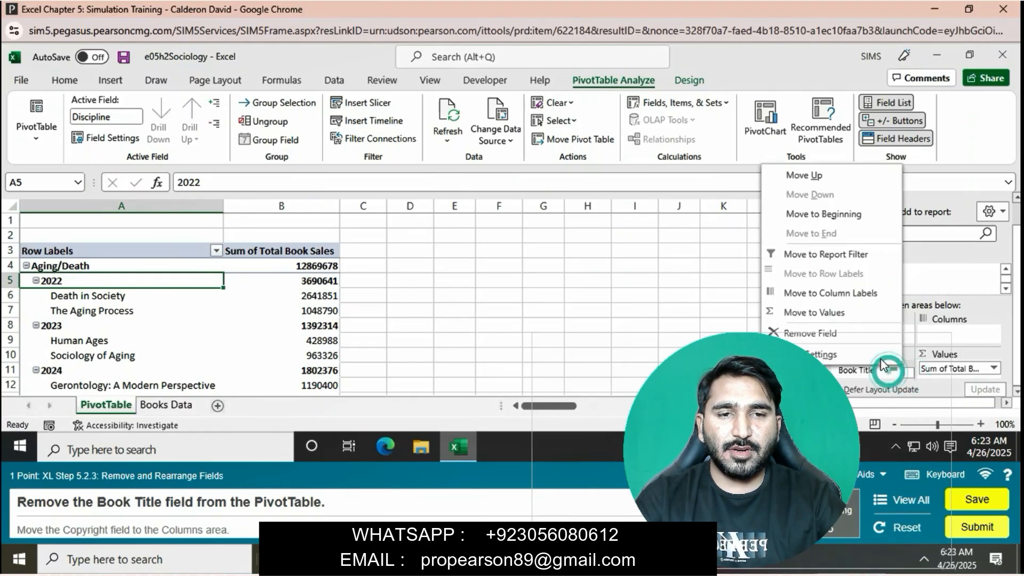
pyautogui.click(863, 332)
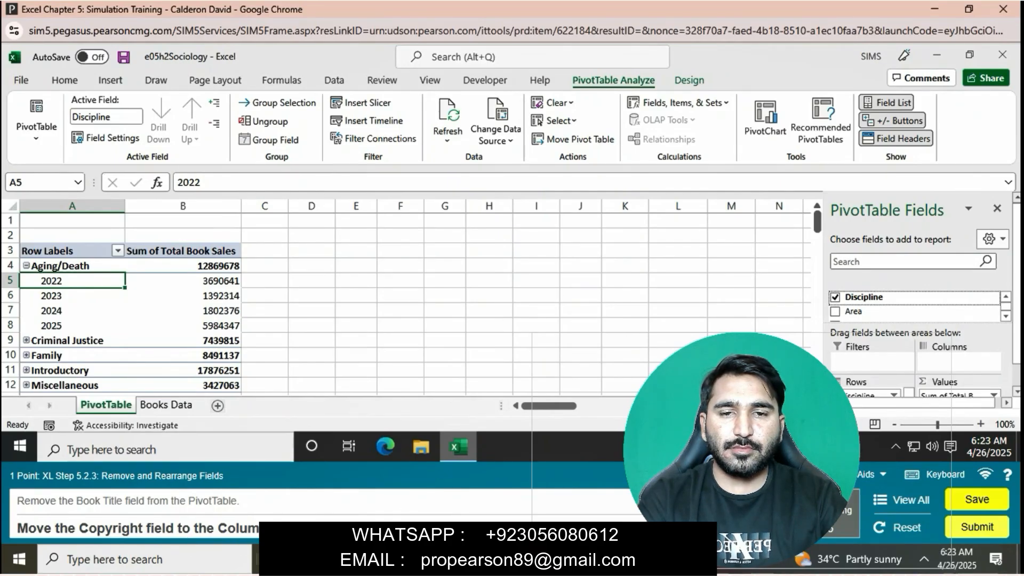
# - Move the Copyright field from the Rows area to the Columns area of the PivotTable
pyautogui.click(1005, 316)
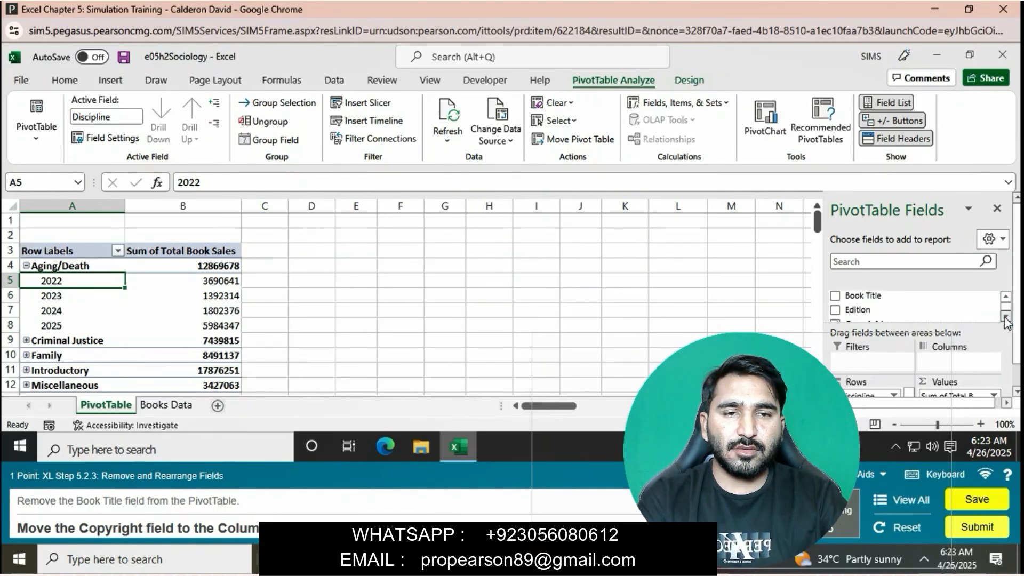
pyautogui.click(1006, 316)
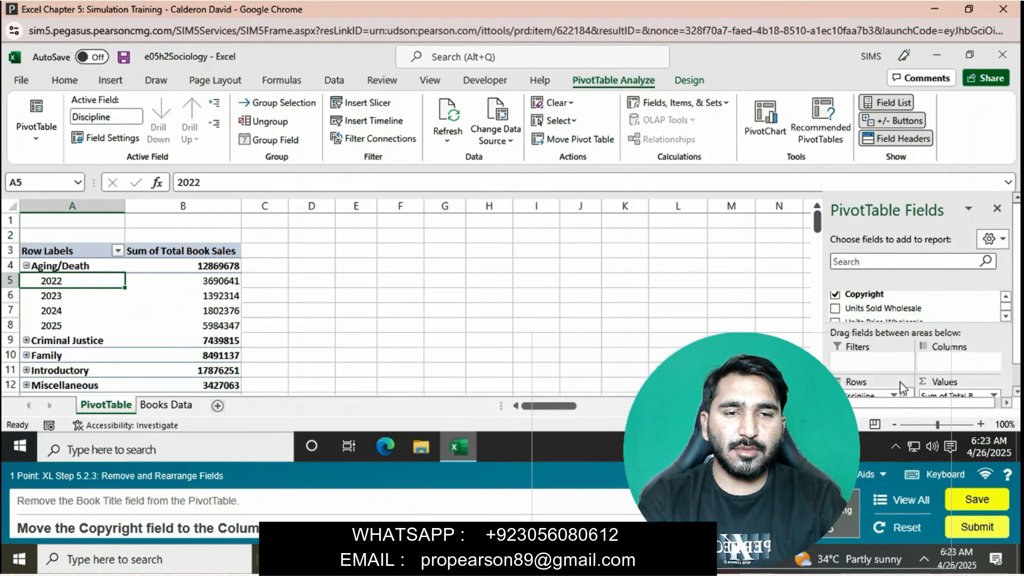
pyautogui.click(1016, 393)
pyautogui.click(1017, 396)
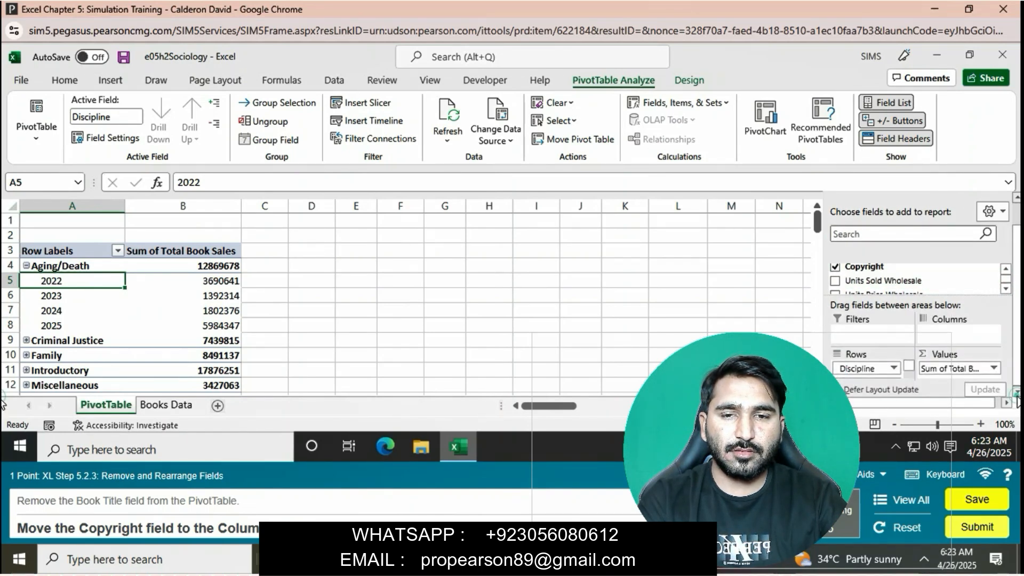
pyautogui.click(912, 375)
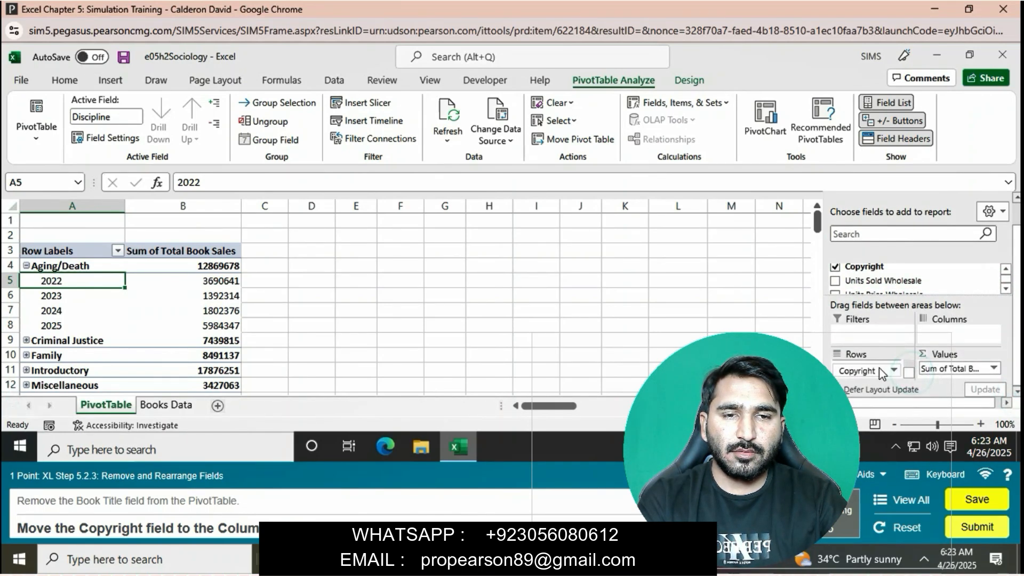
pyautogui.moveTo(875, 370); pyautogui.dragTo(955, 336)
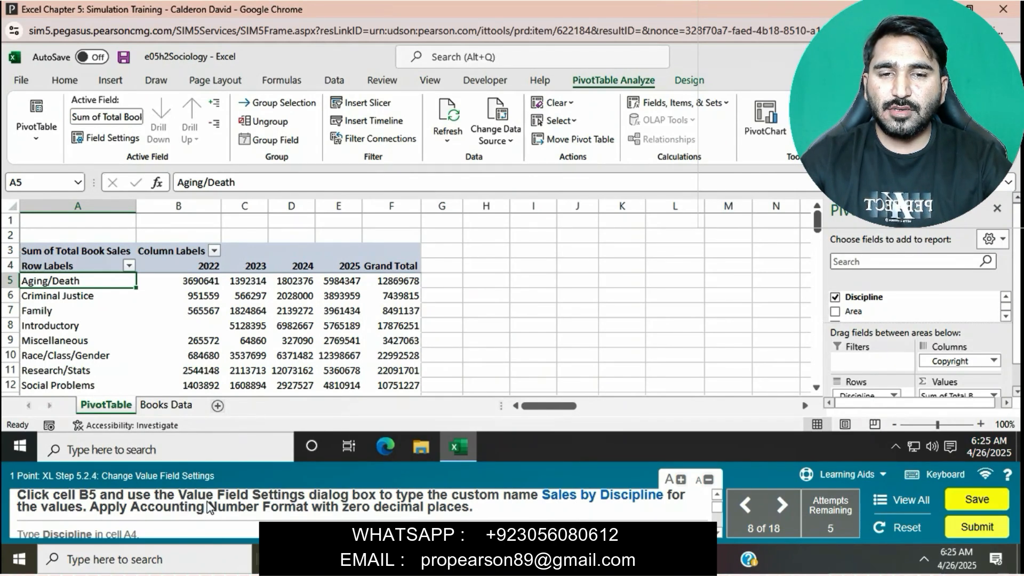
# - Open the value field settings for cell B5 and set the custom name to Sales by Discipline
pyautogui.click(188, 279)
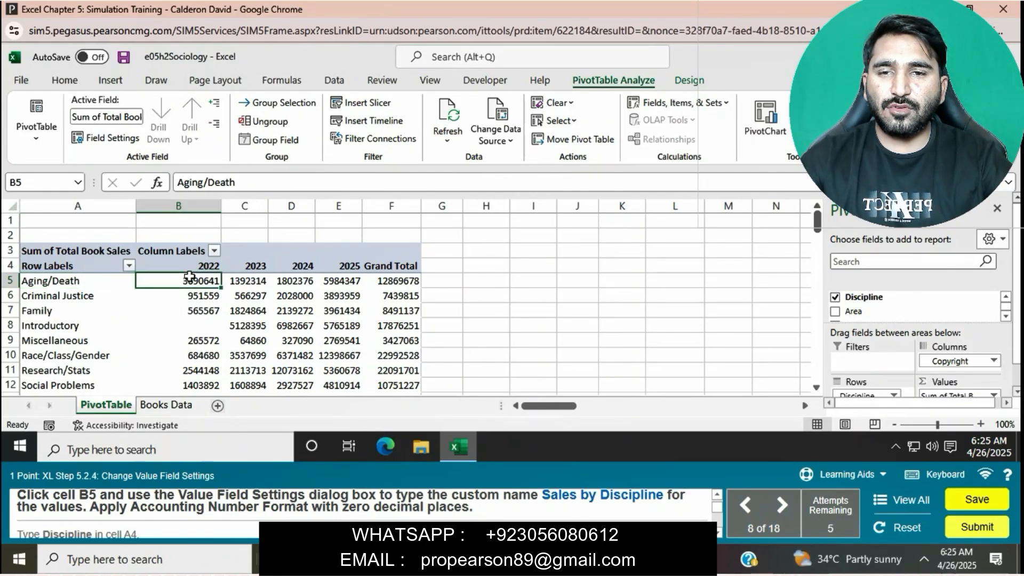
pyautogui.click(111, 139)
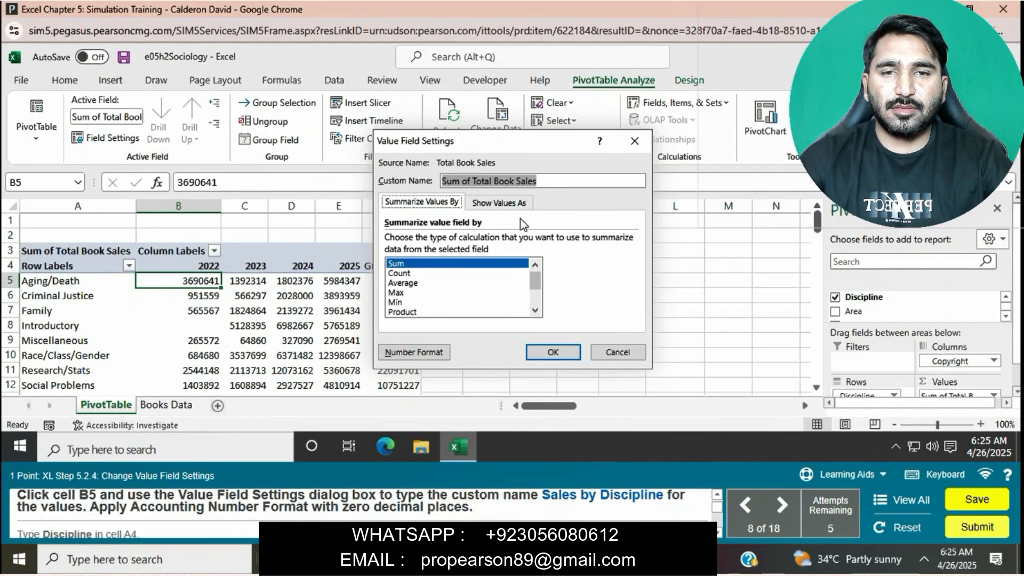
pyautogui.press('BackSpace')
pyautogui.write('Sales by')
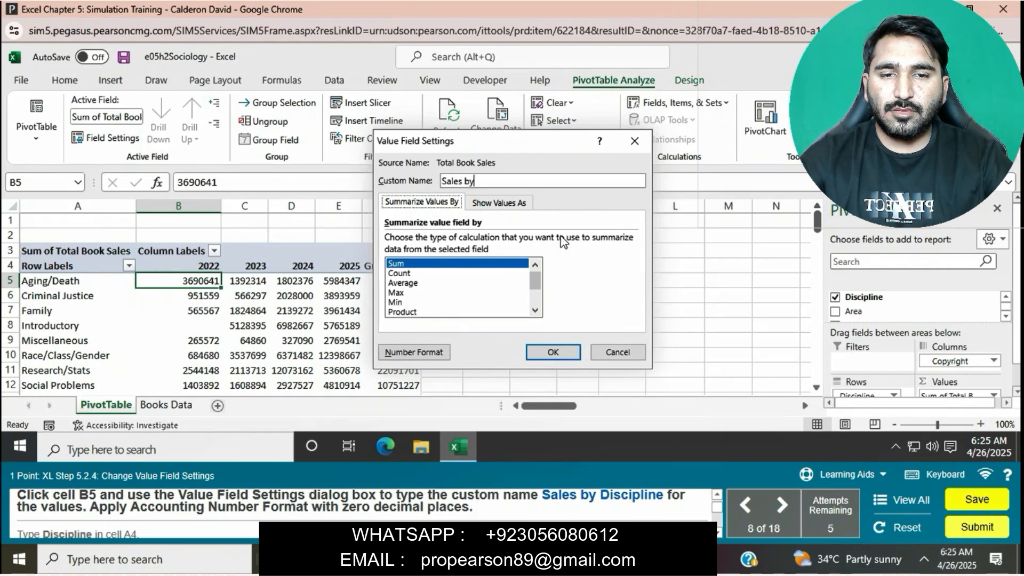
pyautogui.write('D')
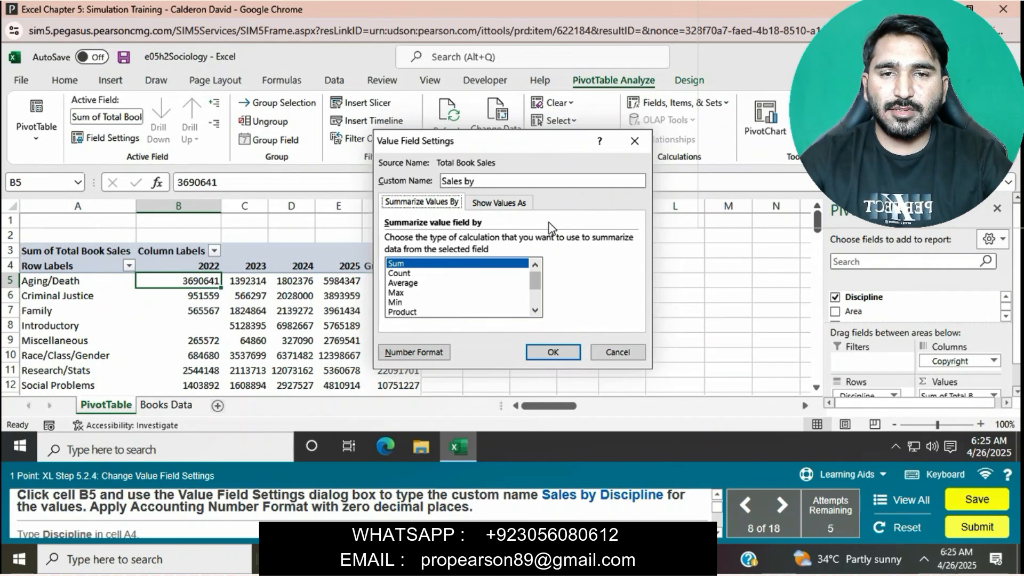
pyautogui.write('iscip')
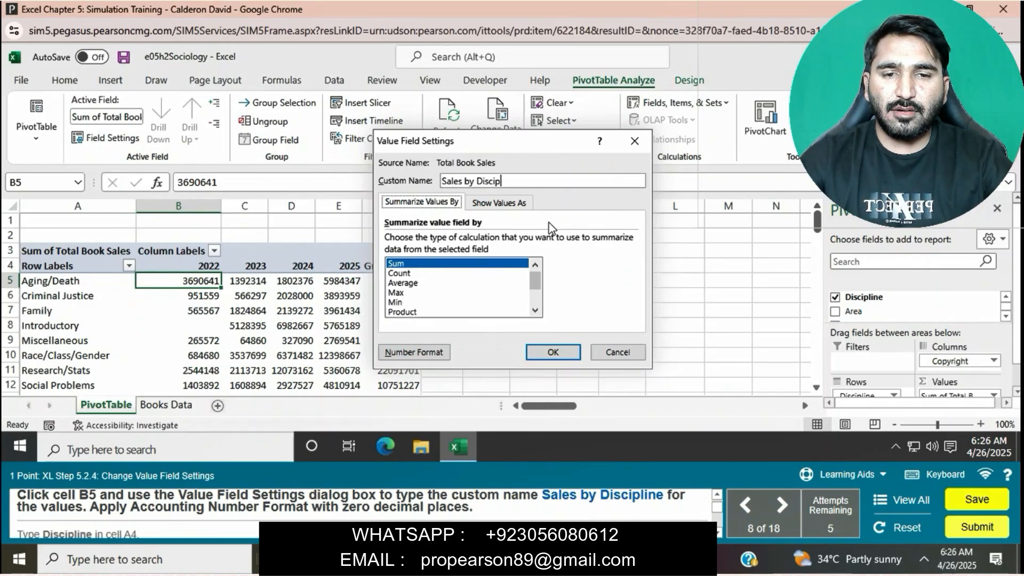
pyautogui.write('line')
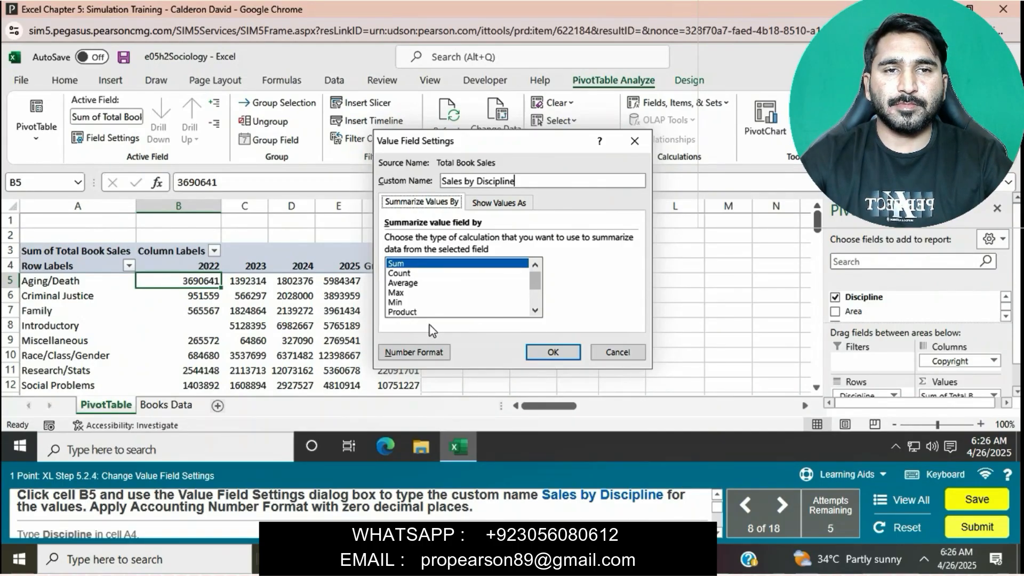
# - Apply the Accounting number format with zero decimal places to the Total Book Sales value field and accept the settings
pyautogui.click(427, 353)
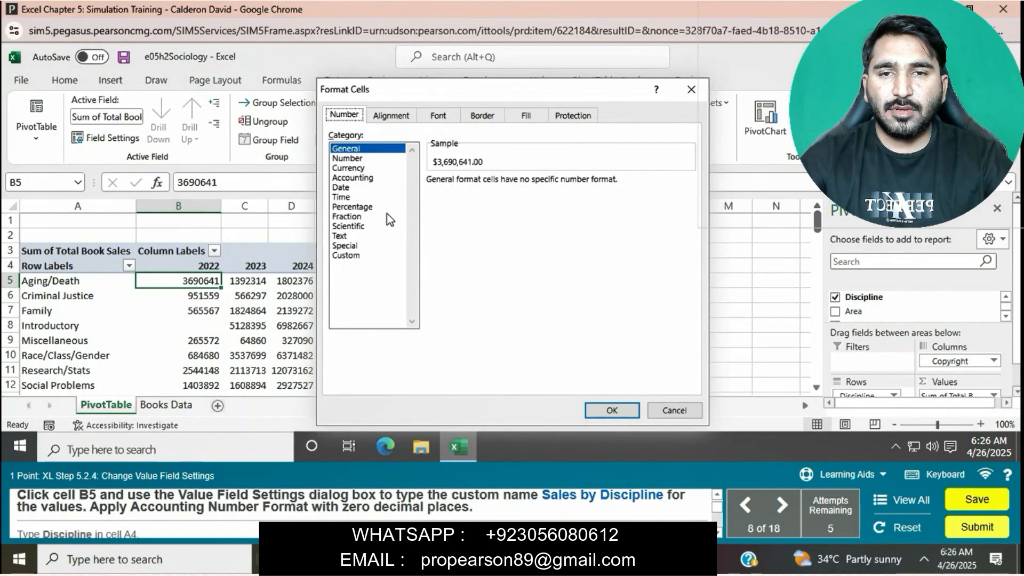
pyautogui.click(356, 178)
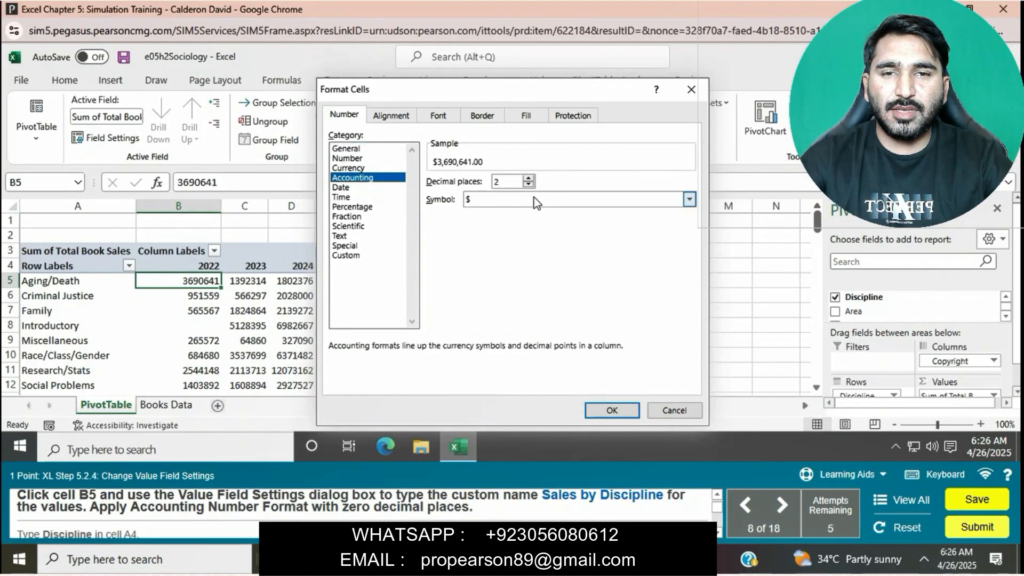
pyautogui.click(528, 185)
pyautogui.click(529, 185)
pyautogui.click(612, 410)
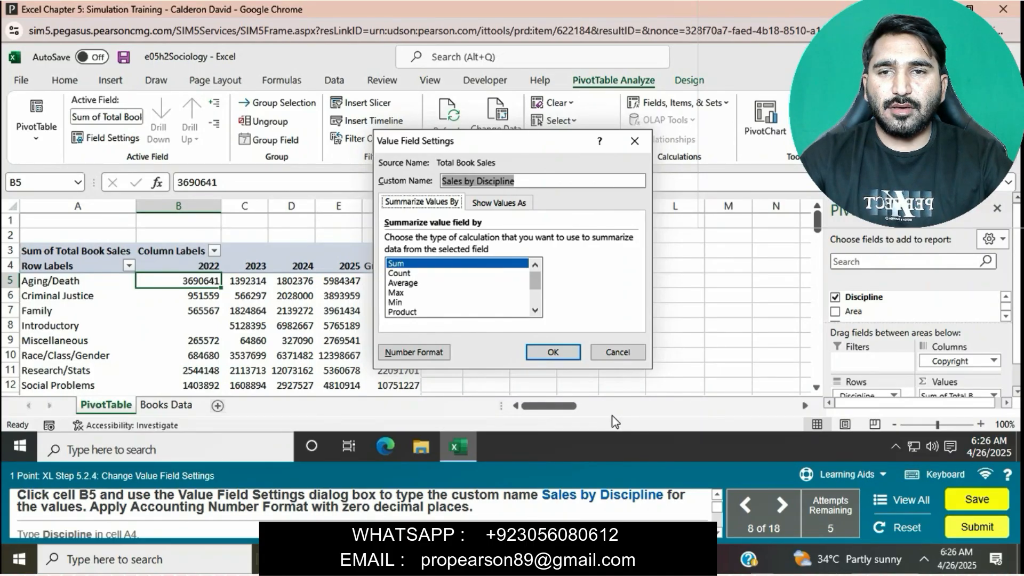
pyautogui.click(420, 353)
pyautogui.click(533, 352)
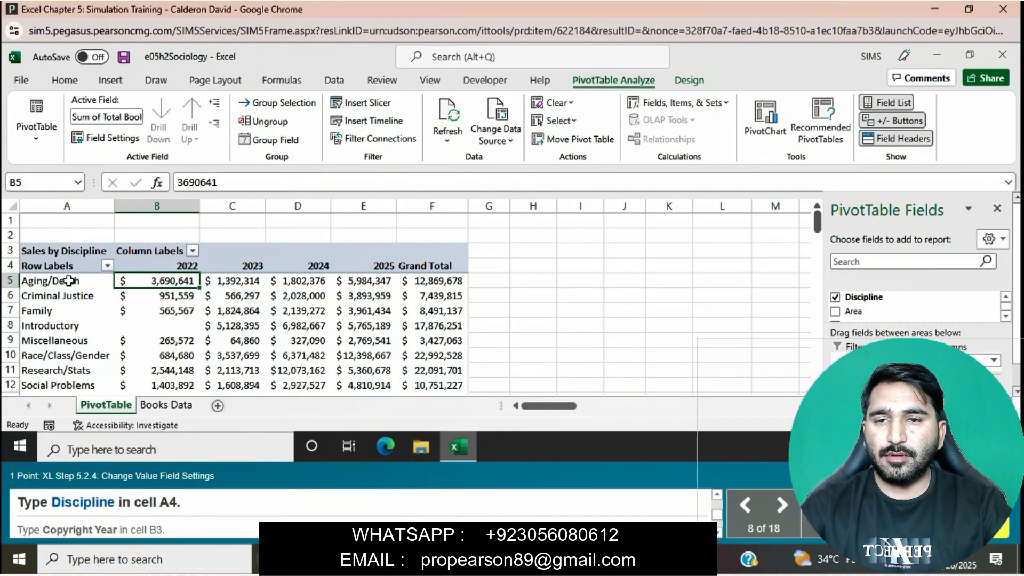
# - Replace the row labels heading in cell A4 of the PivotTable with Discipline
pyautogui.click(60, 263)
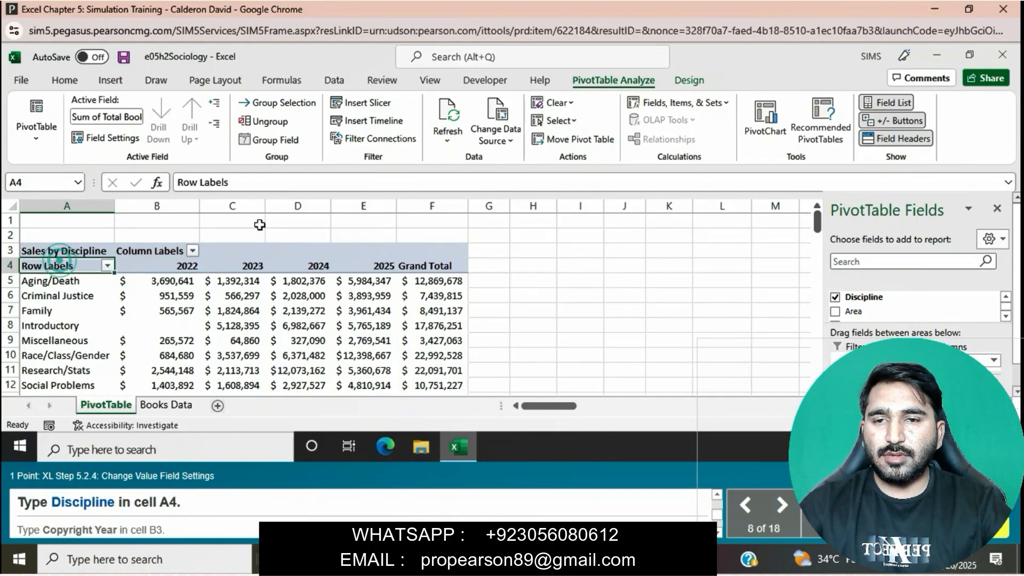
pyautogui.click(293, 182)
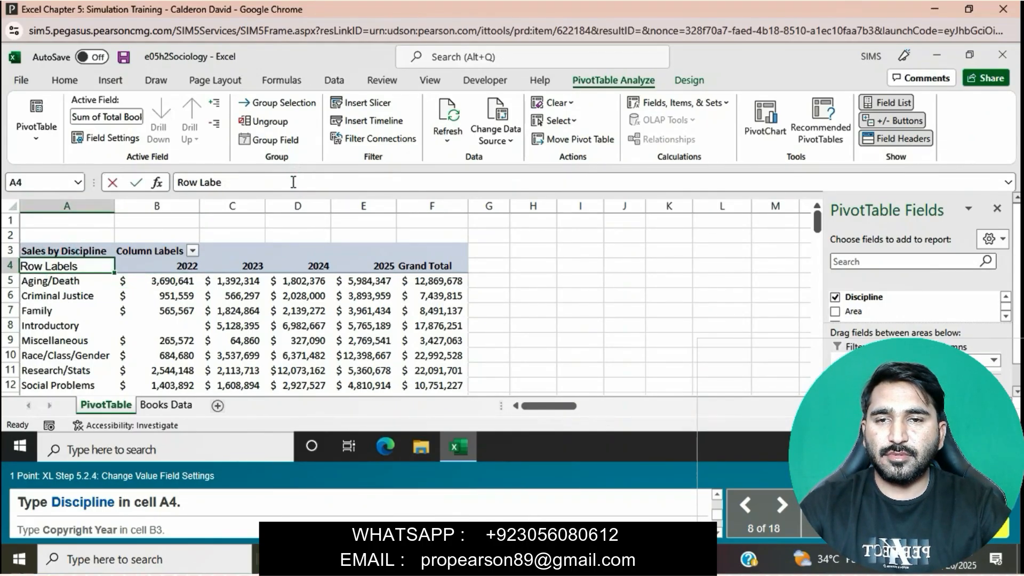
pyautogui.press('BackSpace')
pyautogui.press('BackSpace')
pyautogui.press('BackSpace')
pyautogui.press('BackSpace')
pyautogui.press('BackSpace')
pyautogui.press('BackSpace')
pyautogui.press('BackSpace')
pyautogui.press('BackSpace')
pyautogui.press('BackSpace')
pyautogui.press('BackSpace')
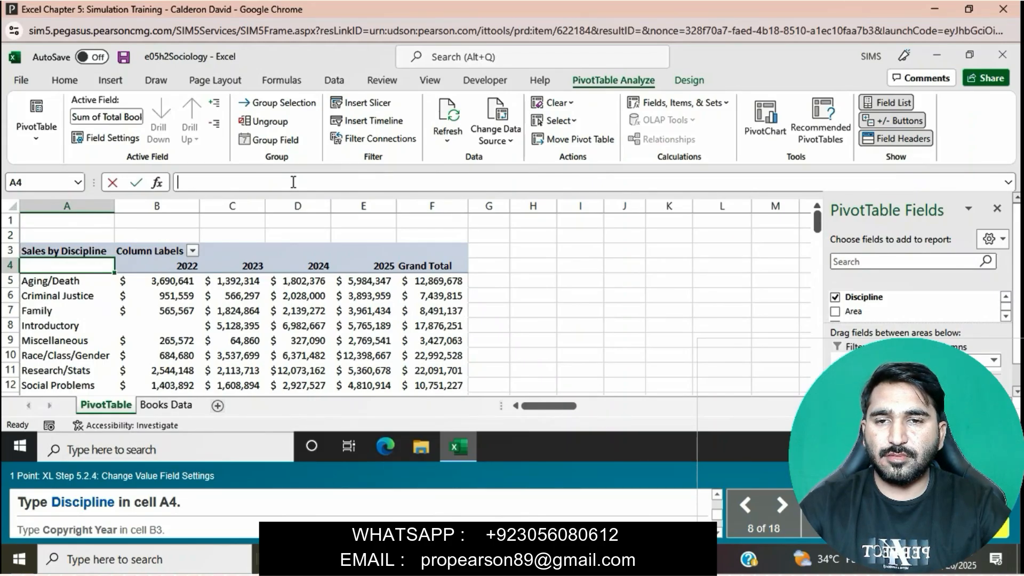
pyautogui.write('Dis')
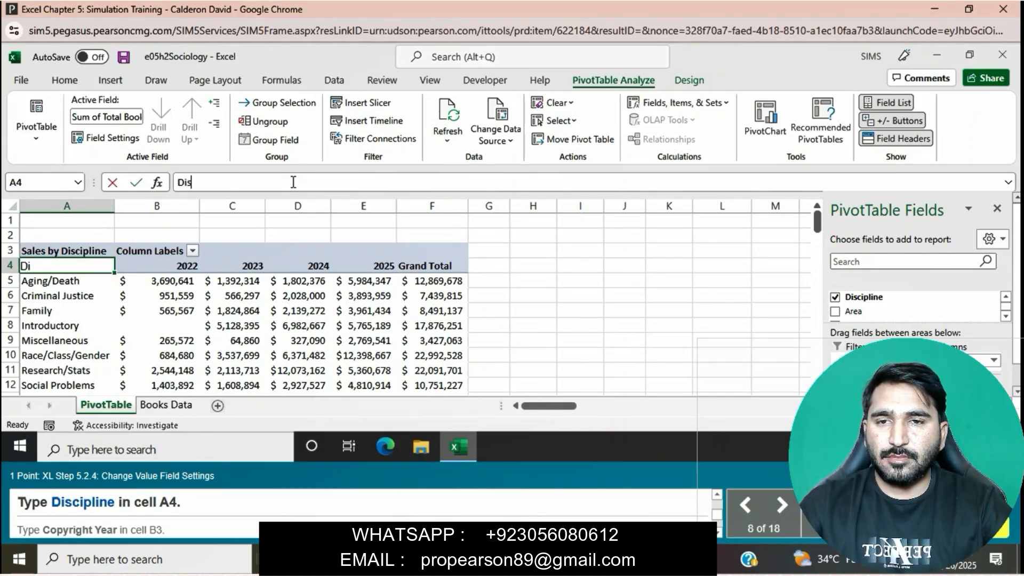
pyautogui.write('cipline')
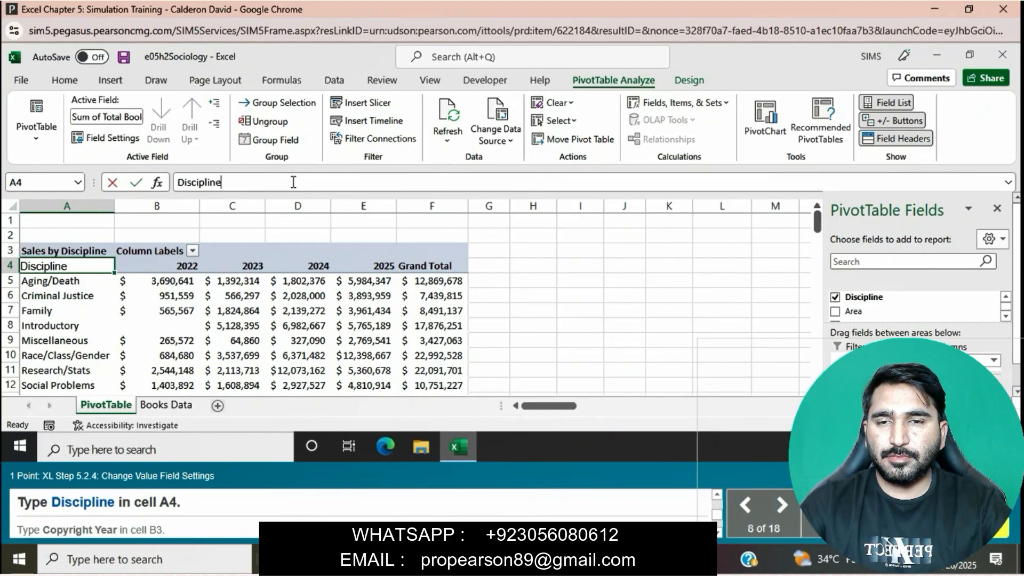
pyautogui.press('Return')
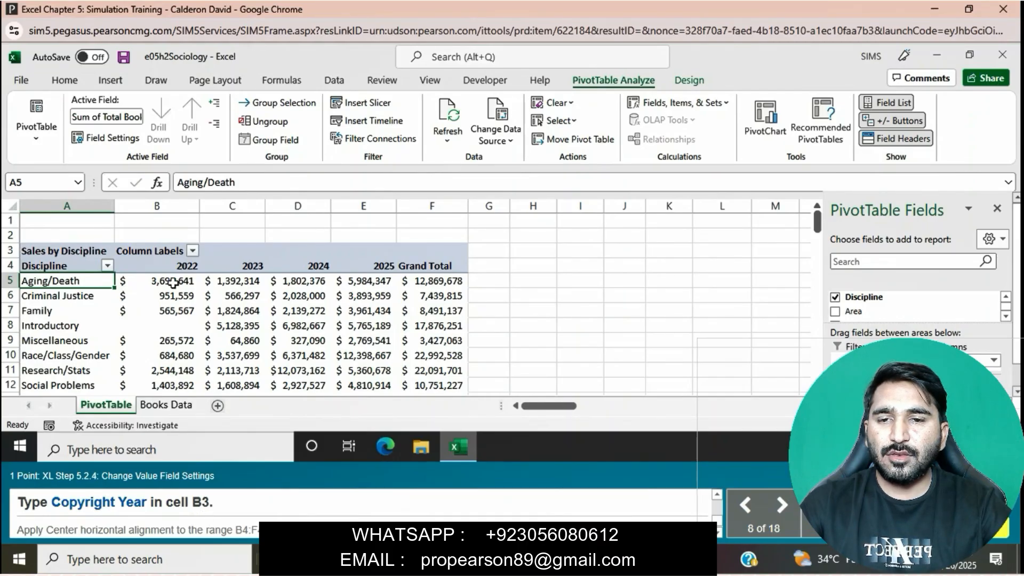
# - Replace the column labels heading in cell B3 of the PivotTable with Copyright Year
pyautogui.click(158, 250)
pyautogui.click(266, 181)
pyautogui.press('BackSpace')
pyautogui.press('BackSpace')
pyautogui.press('BackSpace')
pyautogui.press('BackSpace')
pyautogui.press('BackSpace')
pyautogui.press('BackSpace')
pyautogui.press('BackSpace')
pyautogui.press('BackSpace')
pyautogui.press('BackSpace')
pyautogui.press('BackSpace')
pyautogui.press('BackSpace')
pyautogui.press('BackSpace')
pyautogui.press('BackSpace')
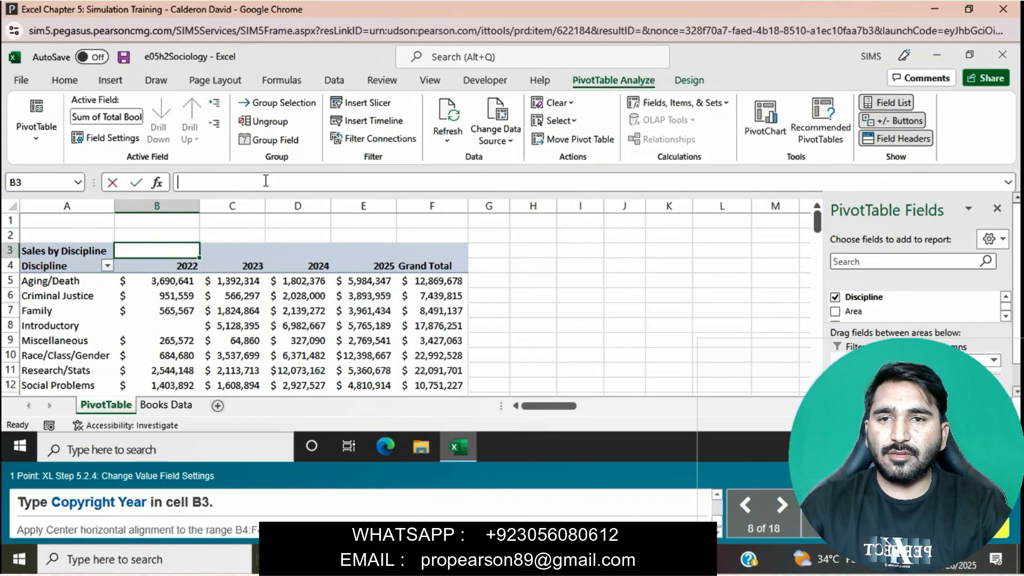
pyautogui.write('Co')
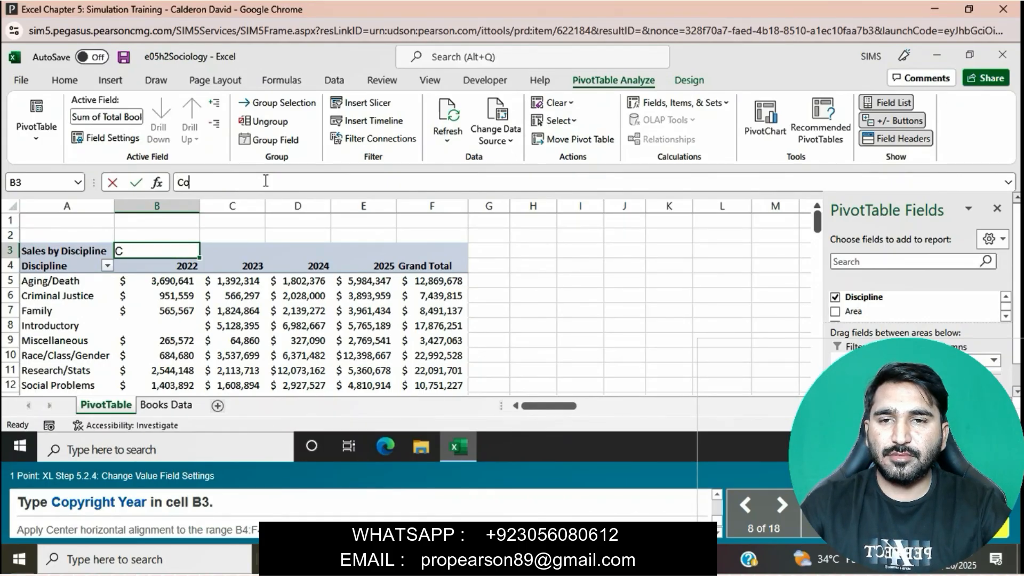
pyautogui.write('pyri')
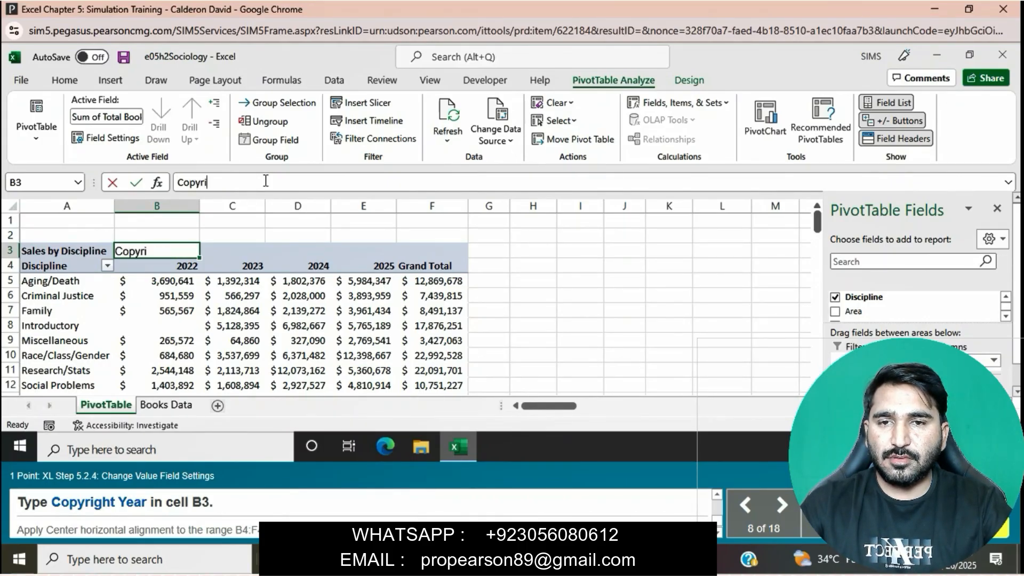
pyautogui.write('ght Year')
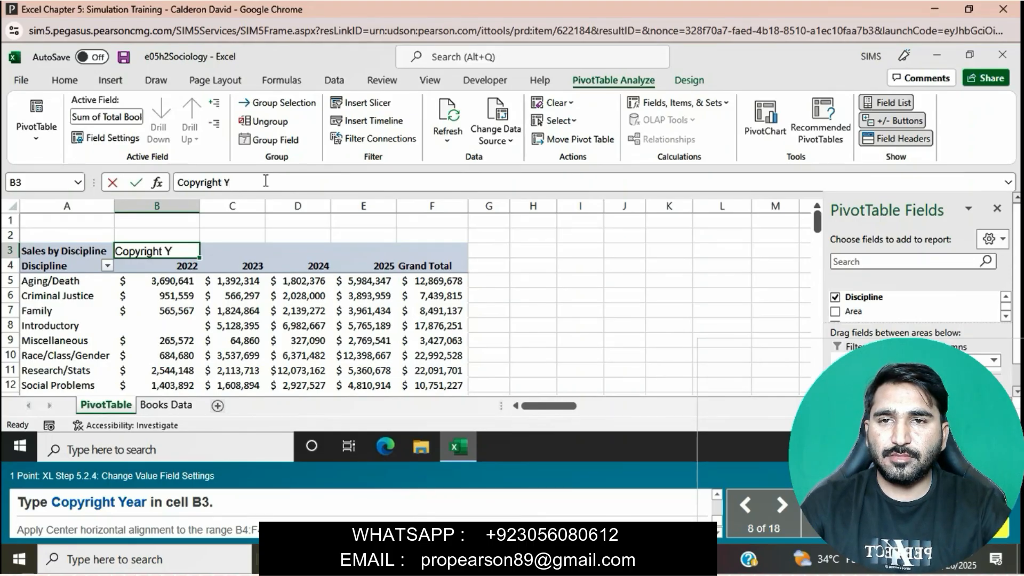
pyautogui.press('Return')
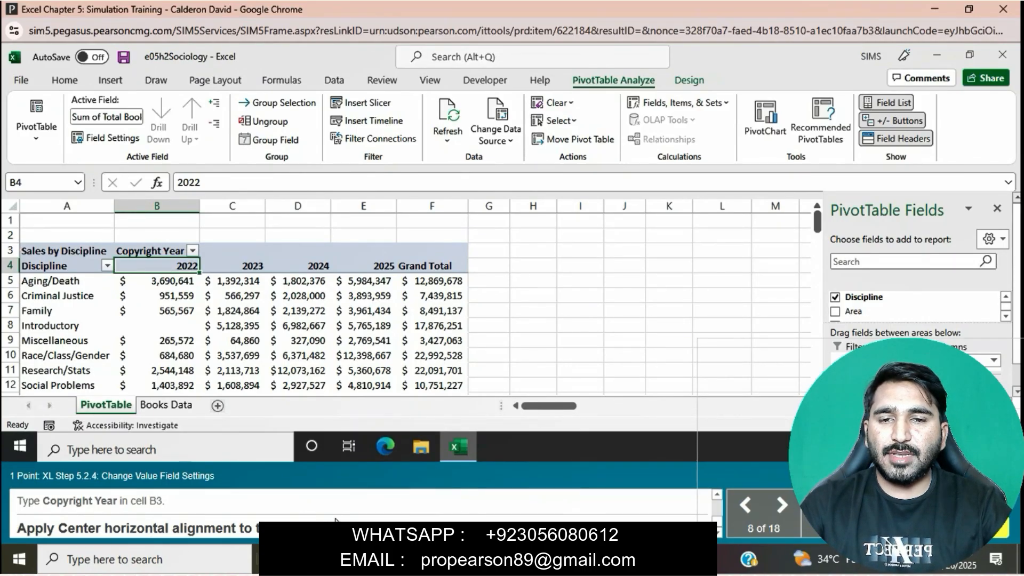
# - Center the PivotTable column headings in the range B4:F4 horizontally
pyautogui.moveTo(156, 268); pyautogui.dragTo(450, 265)
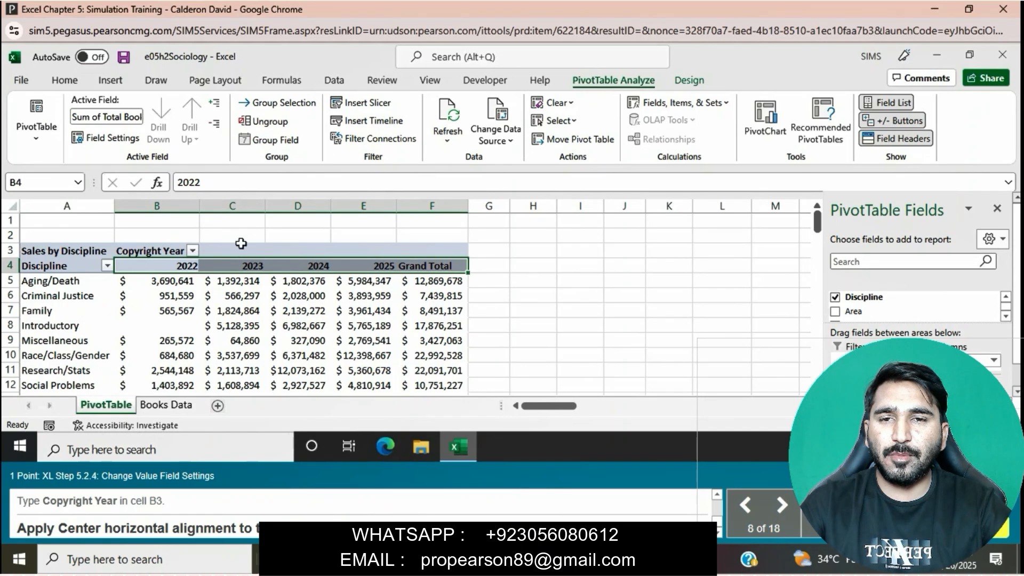
pyautogui.click(64, 80)
pyautogui.click(326, 129)
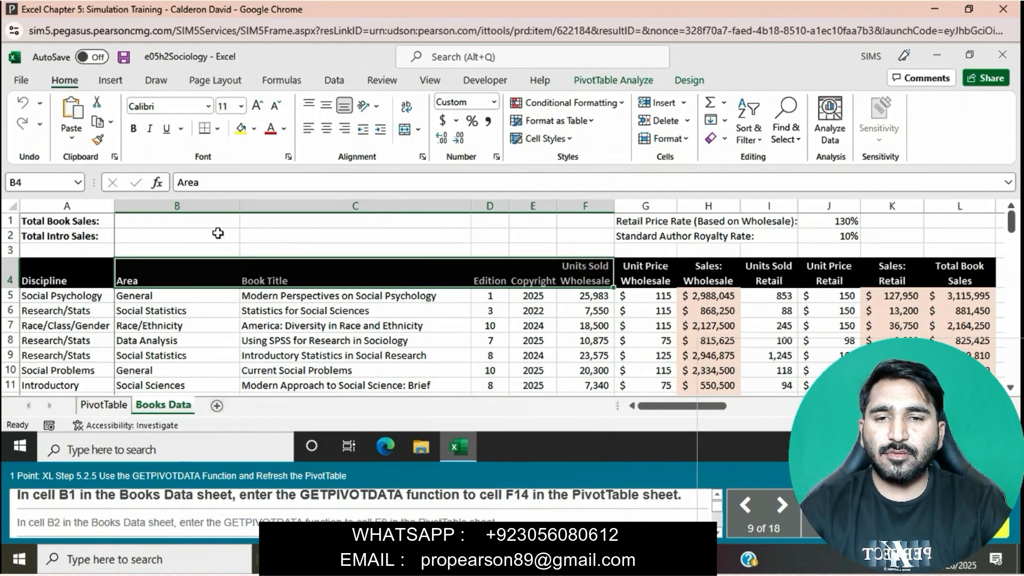
# - In cell B1 of the Books Data sheet, enter a GETPIVOTDATA formula referring to cell F14 of the PivotTable sheet
pyautogui.click(207, 220)
pyautogui.write('=')
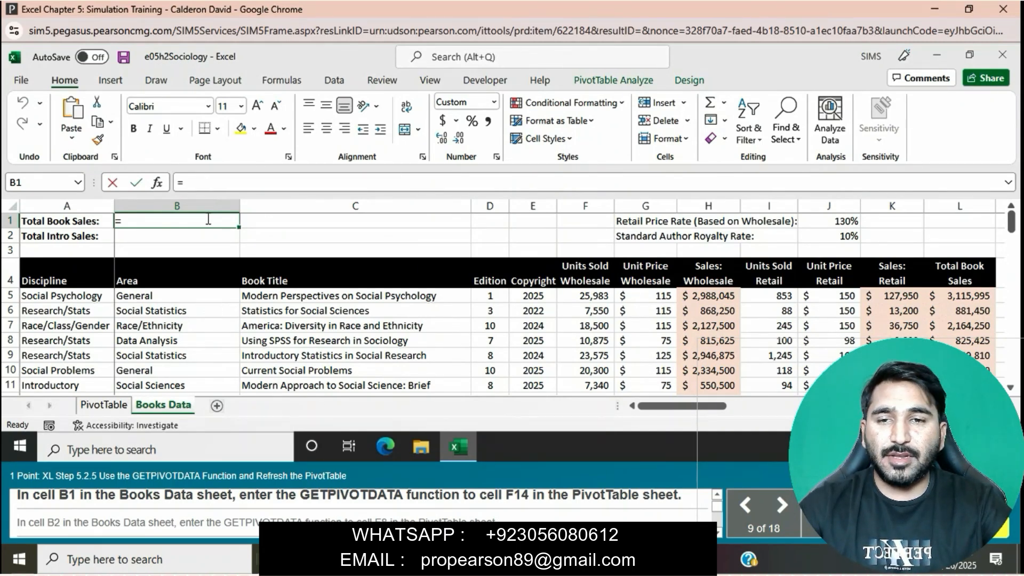
pyautogui.click(120, 406)
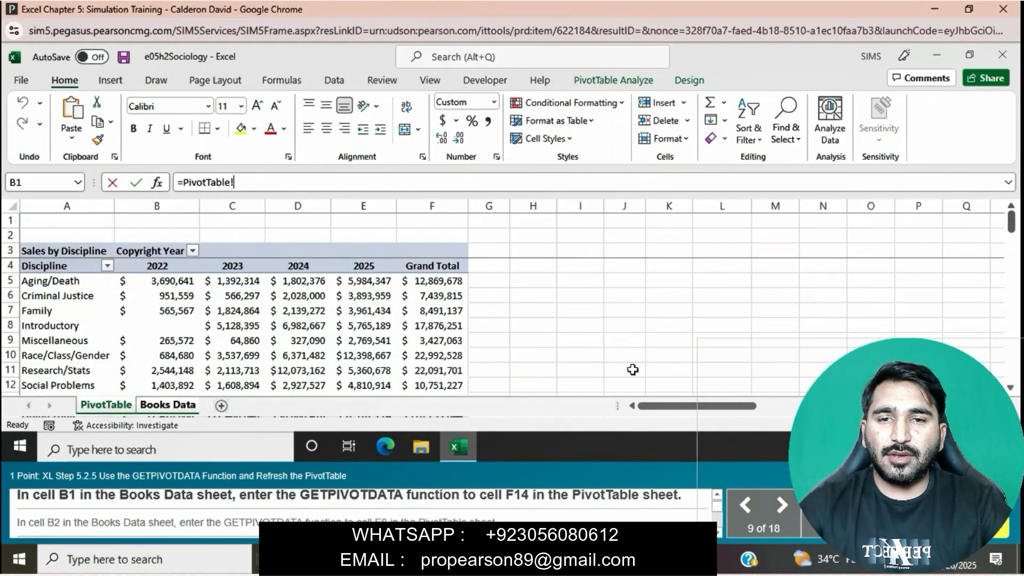
pyautogui.click(1010, 388)
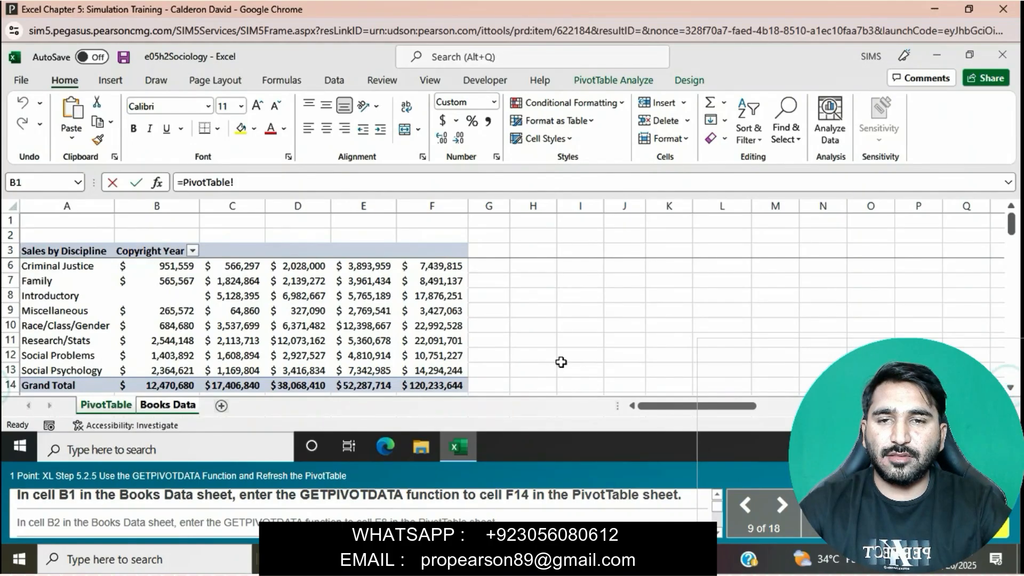
pyautogui.click(446, 385)
pyautogui.press('Return')
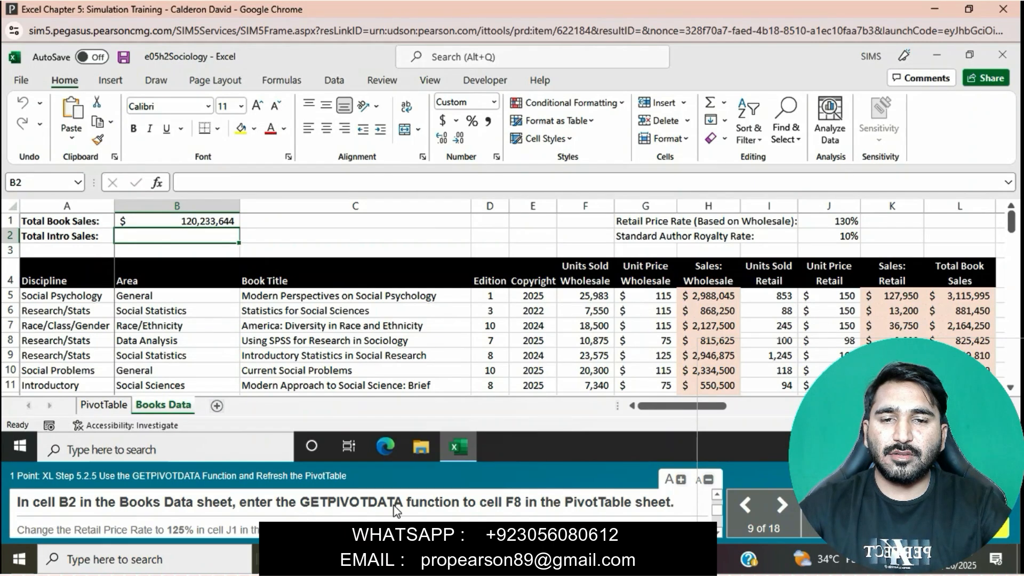
# - In cell B2 of the Books Data sheet, enter a GETPIVOTDATA formula referring to cell F8 of the PivotTable sheet
pyautogui.write('=')
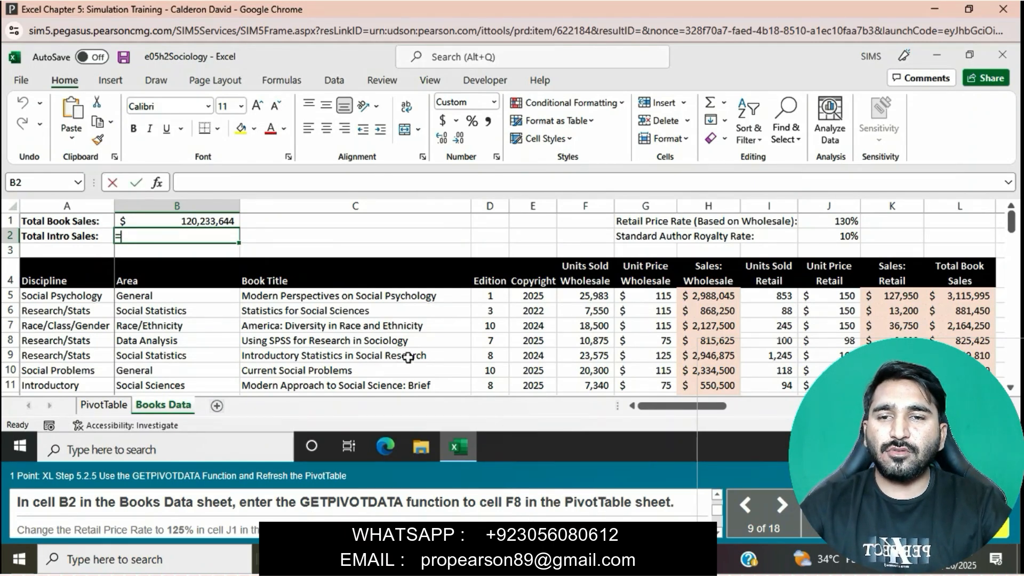
pyautogui.click(122, 406)
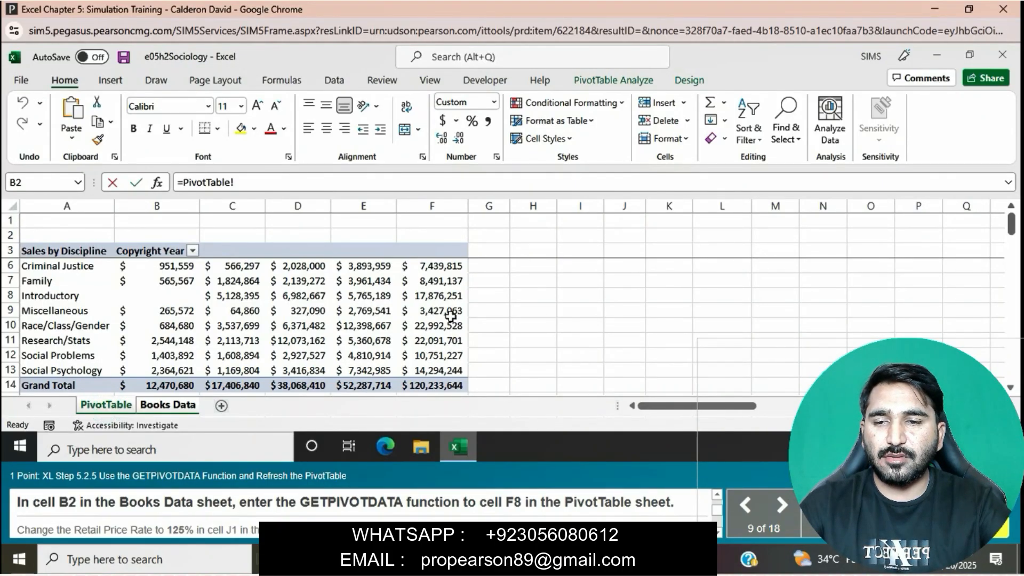
pyautogui.click(448, 297)
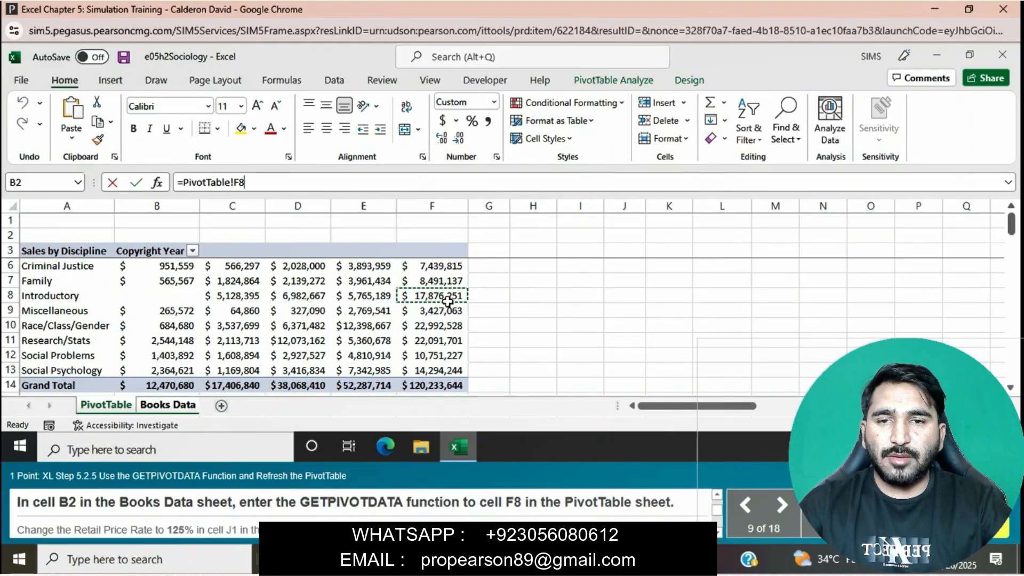
pyautogui.press('Return')
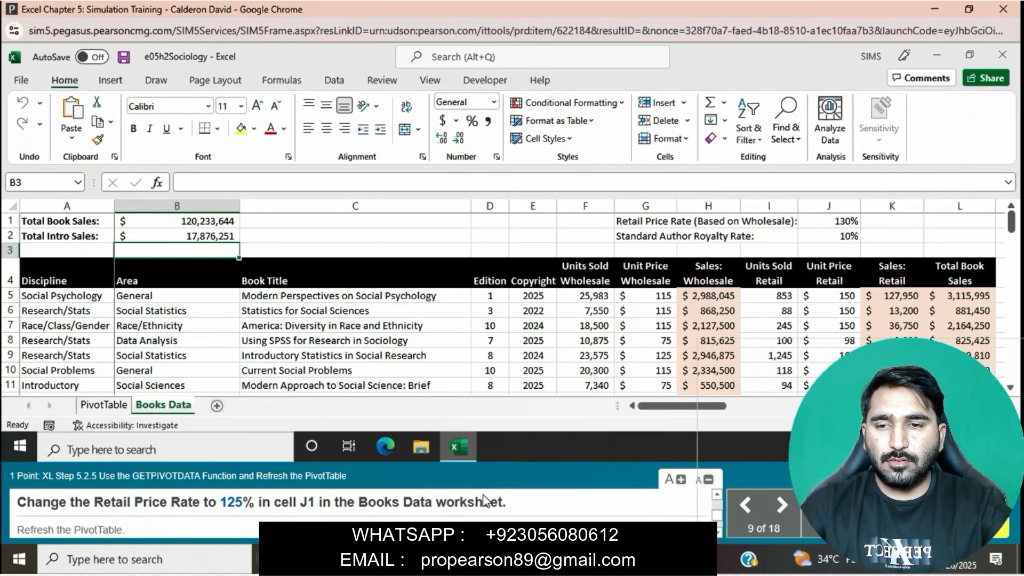
# - Set the Retail Price Rate in cell J1 of the Books Data sheet to 125%
pyautogui.click(848, 223)
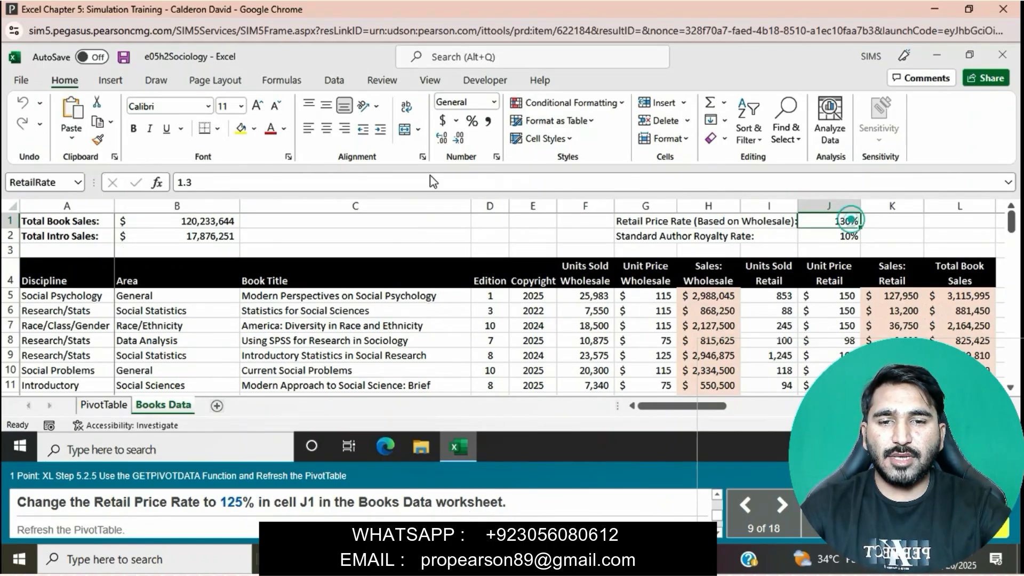
pyautogui.click(358, 182)
pyautogui.press('BackSpace')
pyautogui.press('BackSpace')
pyautogui.write('25')
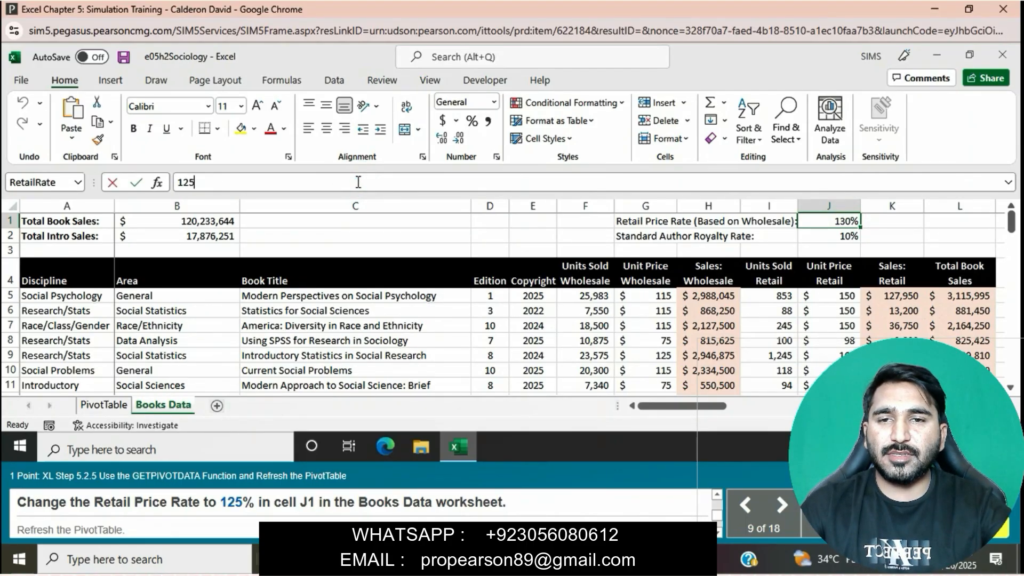
pyautogui.press('Return')
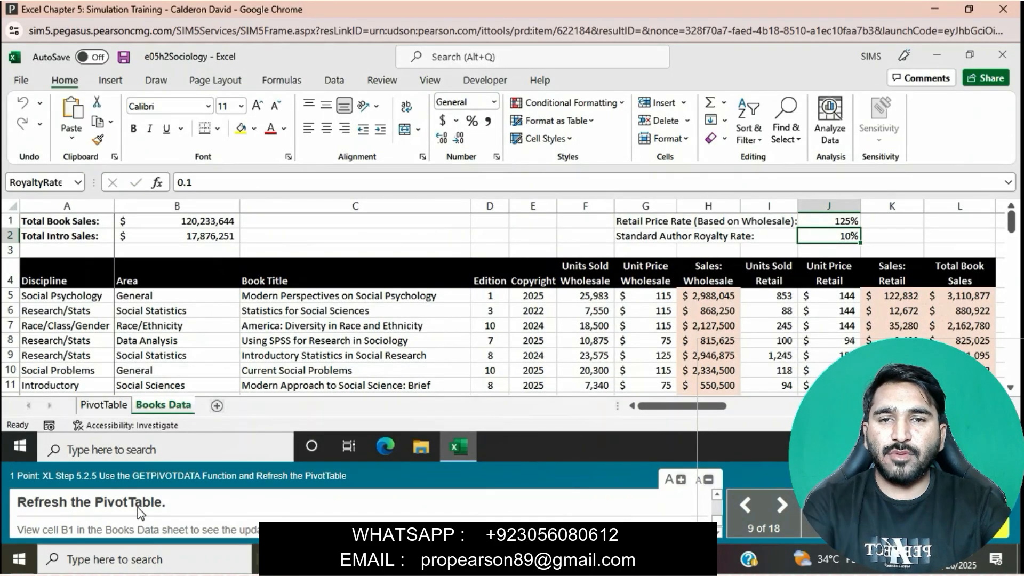
# - Refresh the PivotTable on the PivotTable sheet and return to the Books Data sheet to view cell B1
pyautogui.click(104, 404)
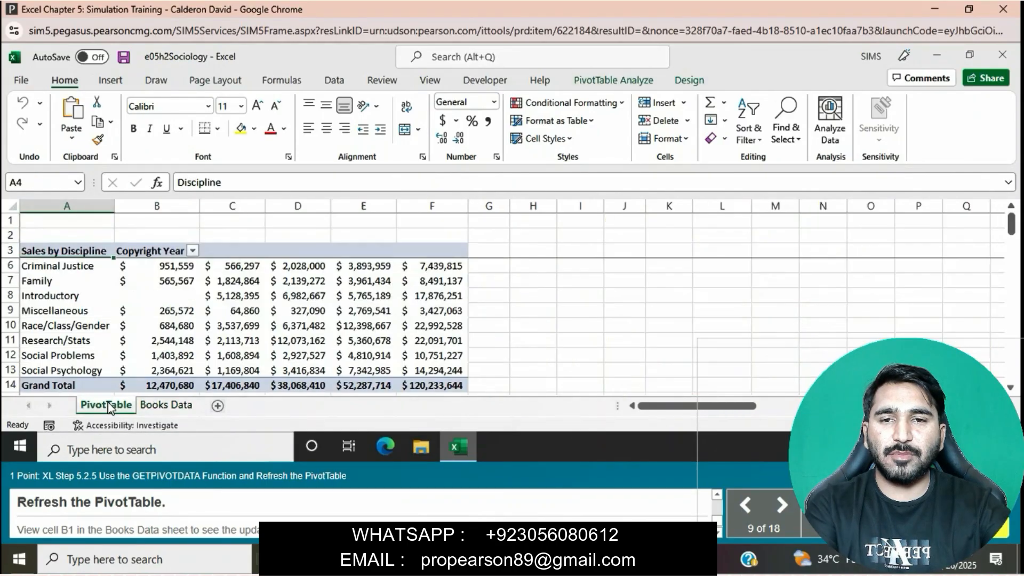
pyautogui.click(336, 82)
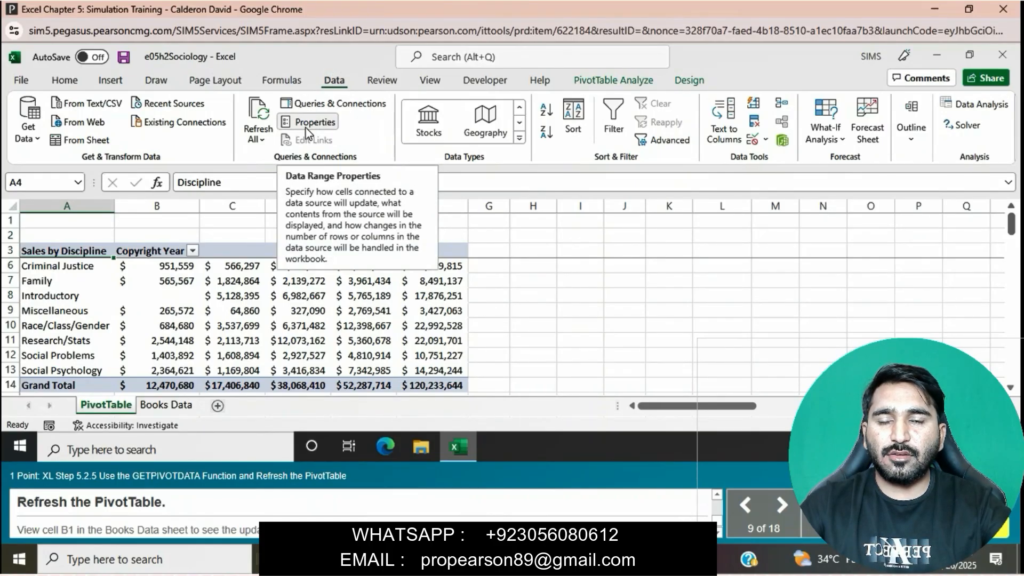
pyautogui.click(258, 137)
pyautogui.click(287, 157)
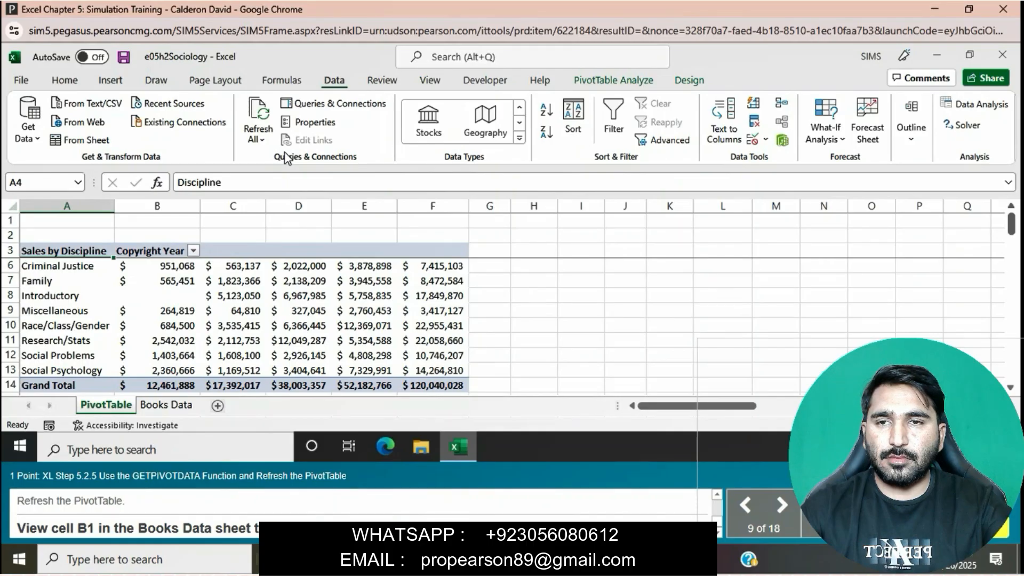
pyautogui.click(166, 405)
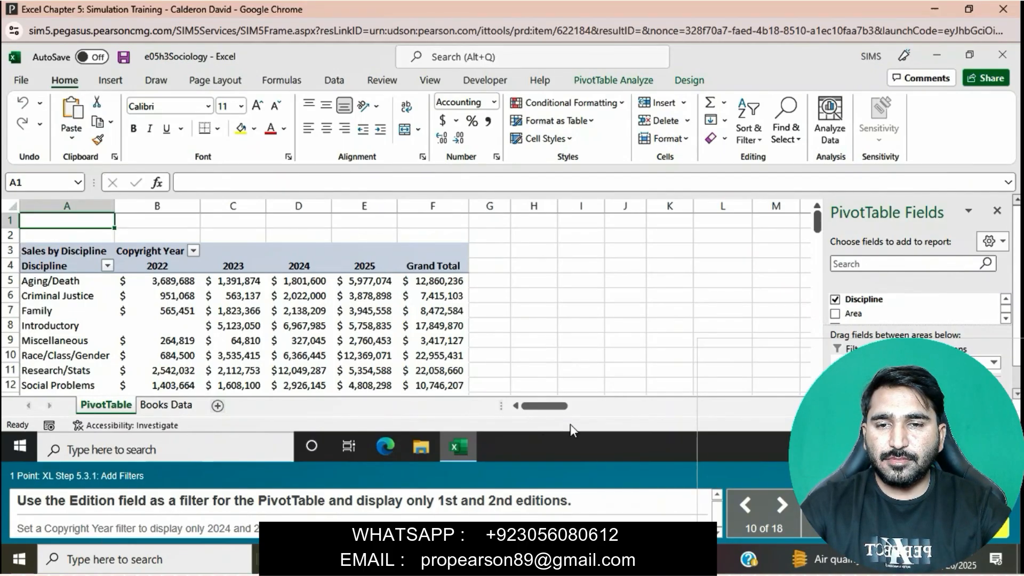
# - Add the Edition field to the PivotTable as a report filter
pyautogui.click(1006, 319)
pyautogui.click(1006, 318)
pyautogui.click(1006, 319)
pyautogui.moveTo(860, 313); pyautogui.dragTo(858, 362)
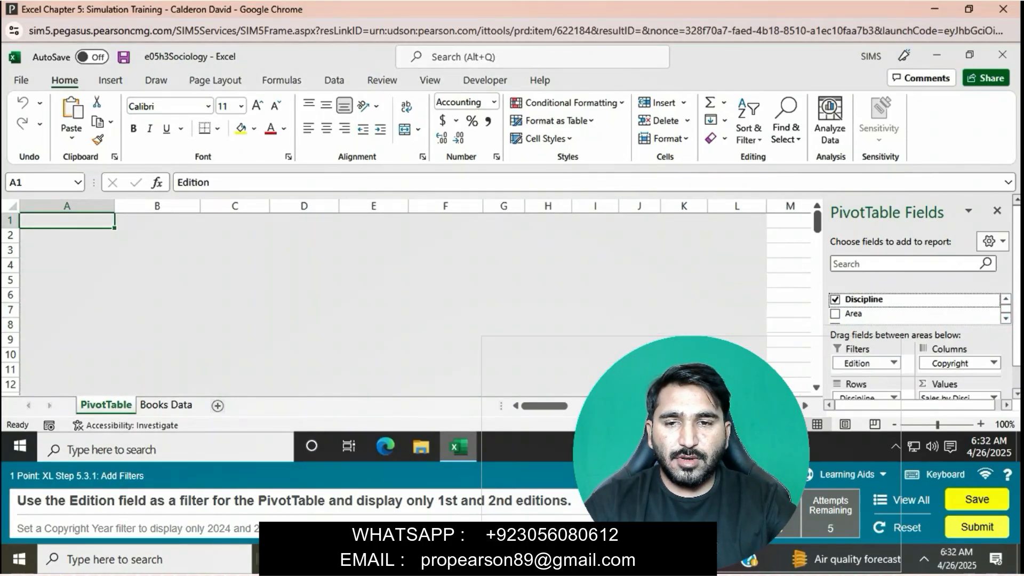
# - Filter the PivotTable by Edition, allowing multiple items and including only editions 1 and 2
pyautogui.click(193, 221)
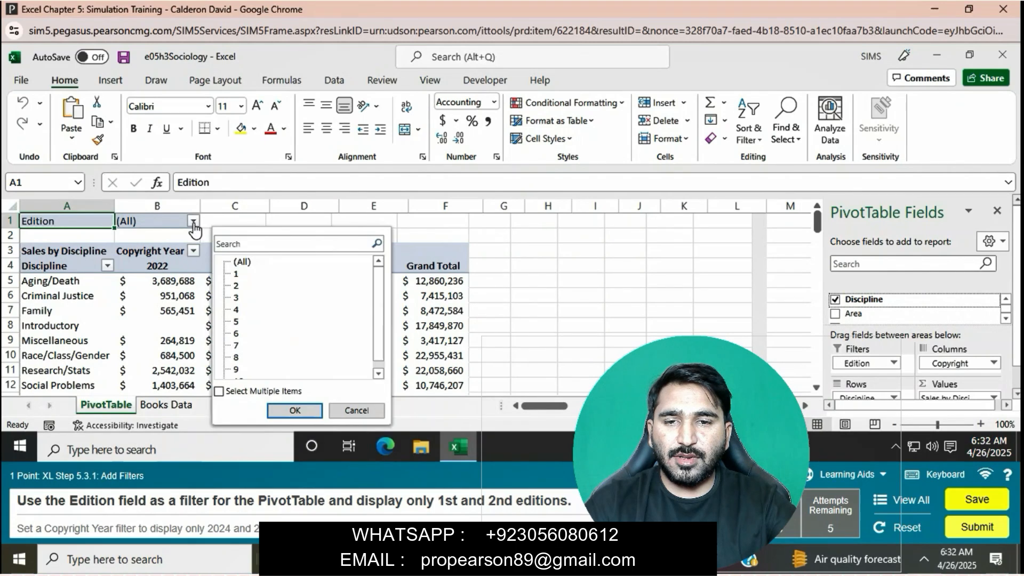
pyautogui.click(219, 393)
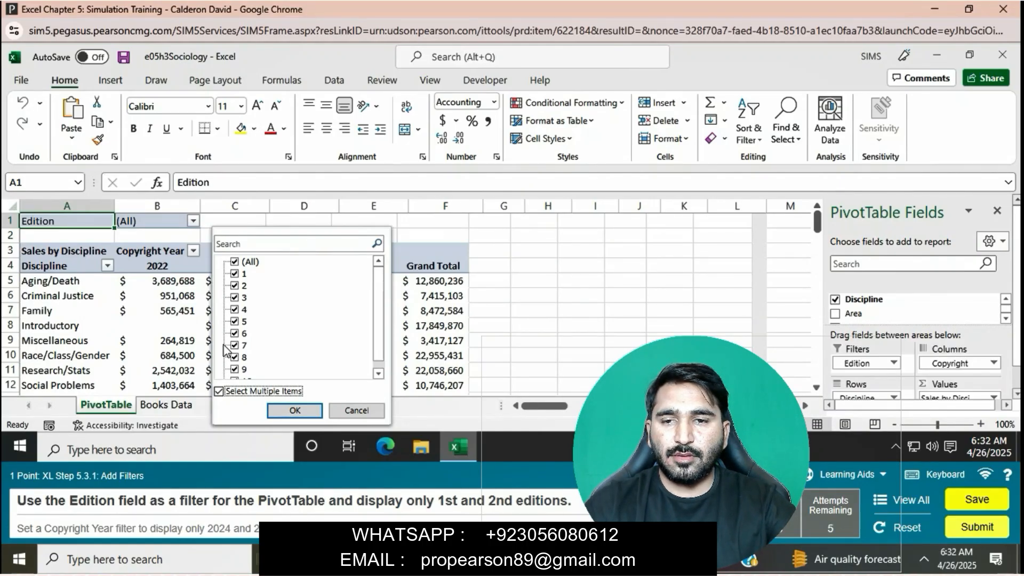
pyautogui.click(235, 262)
pyautogui.click(234, 274)
pyautogui.click(234, 286)
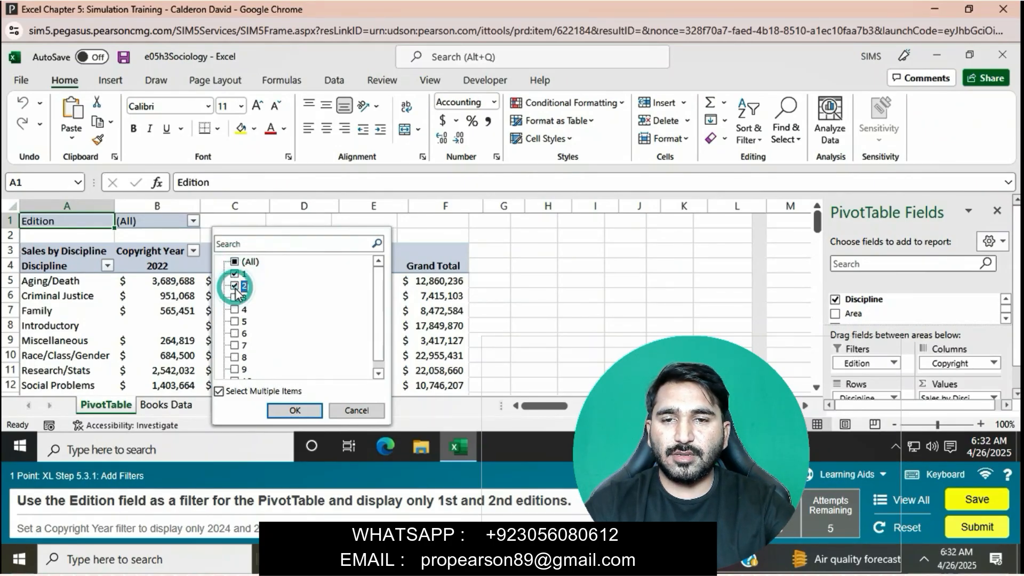
pyautogui.click(288, 414)
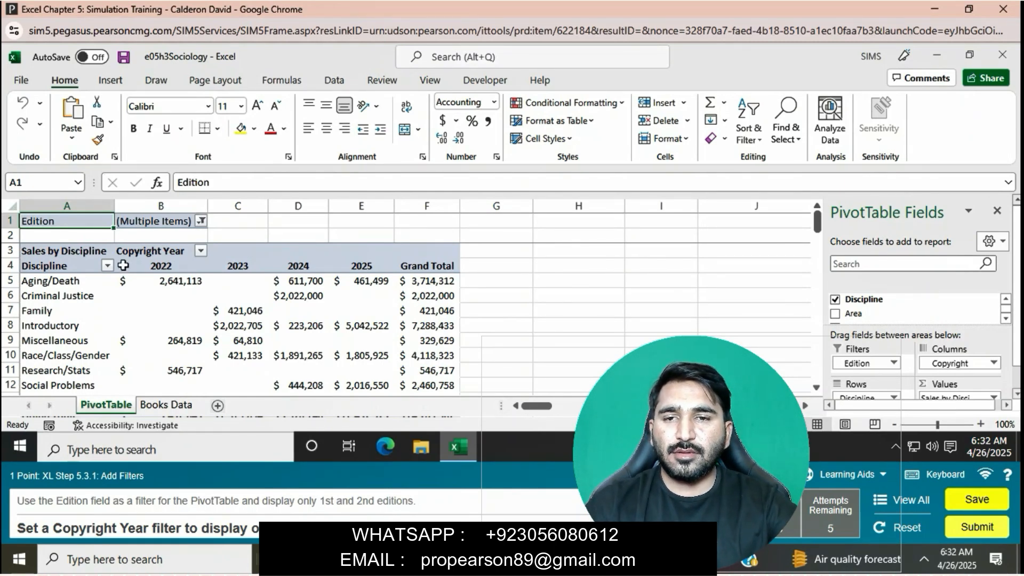
# - Filter the PivotTable's Copyright Year columns to include only 2024 and 2025
pyautogui.click(201, 252)
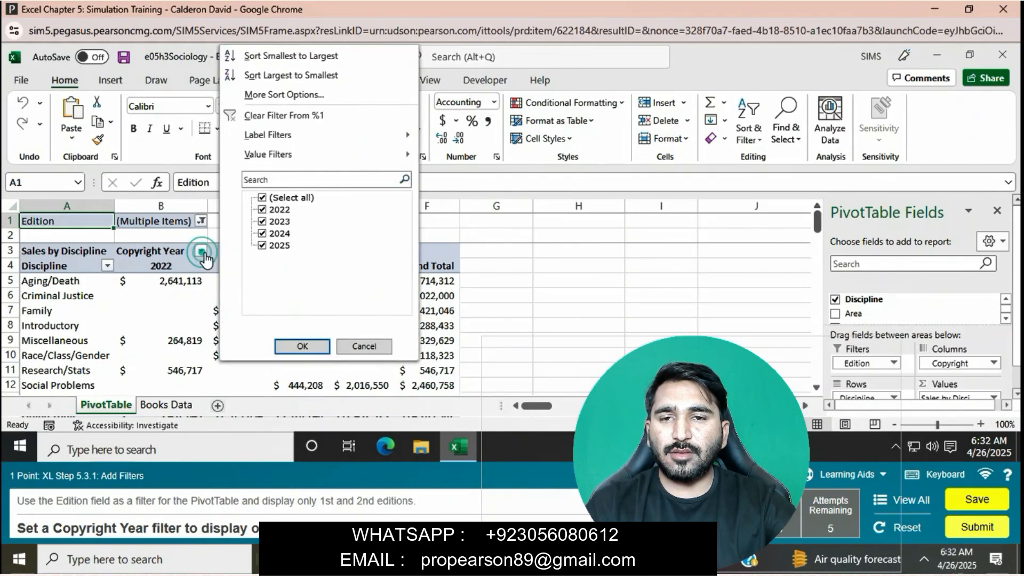
pyautogui.click(262, 197)
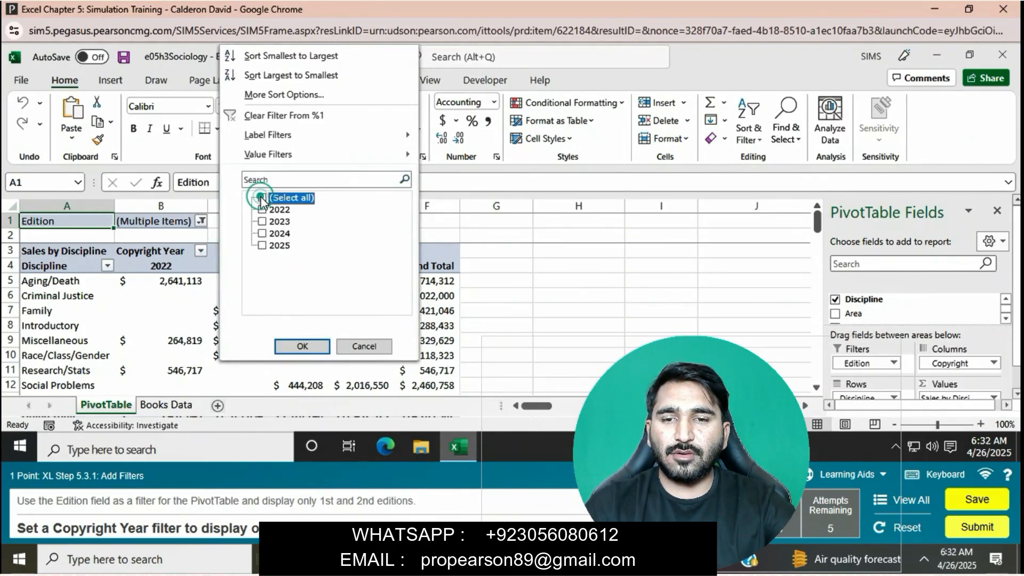
pyautogui.click(262, 233)
pyautogui.click(262, 245)
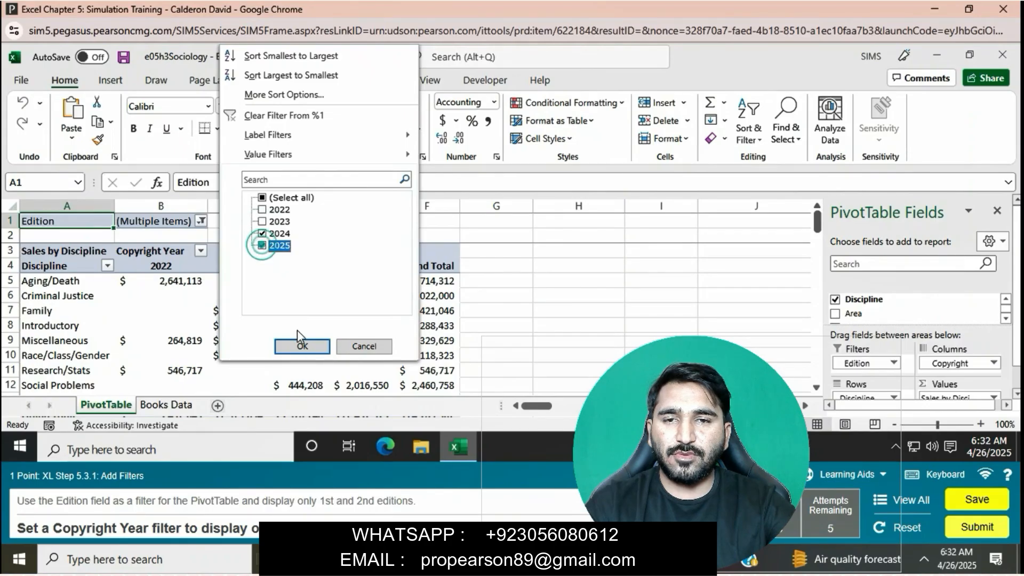
pyautogui.click(301, 347)
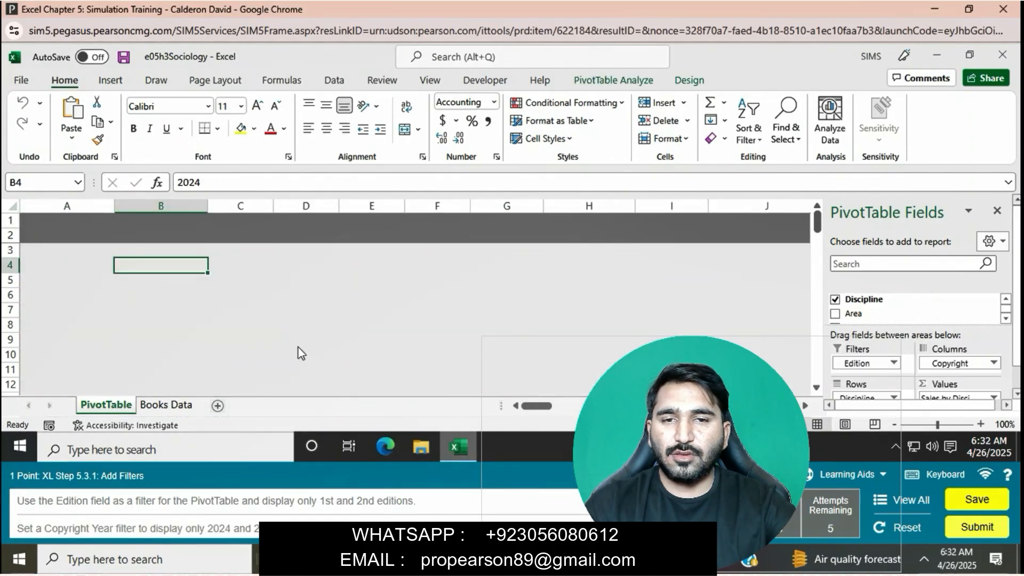